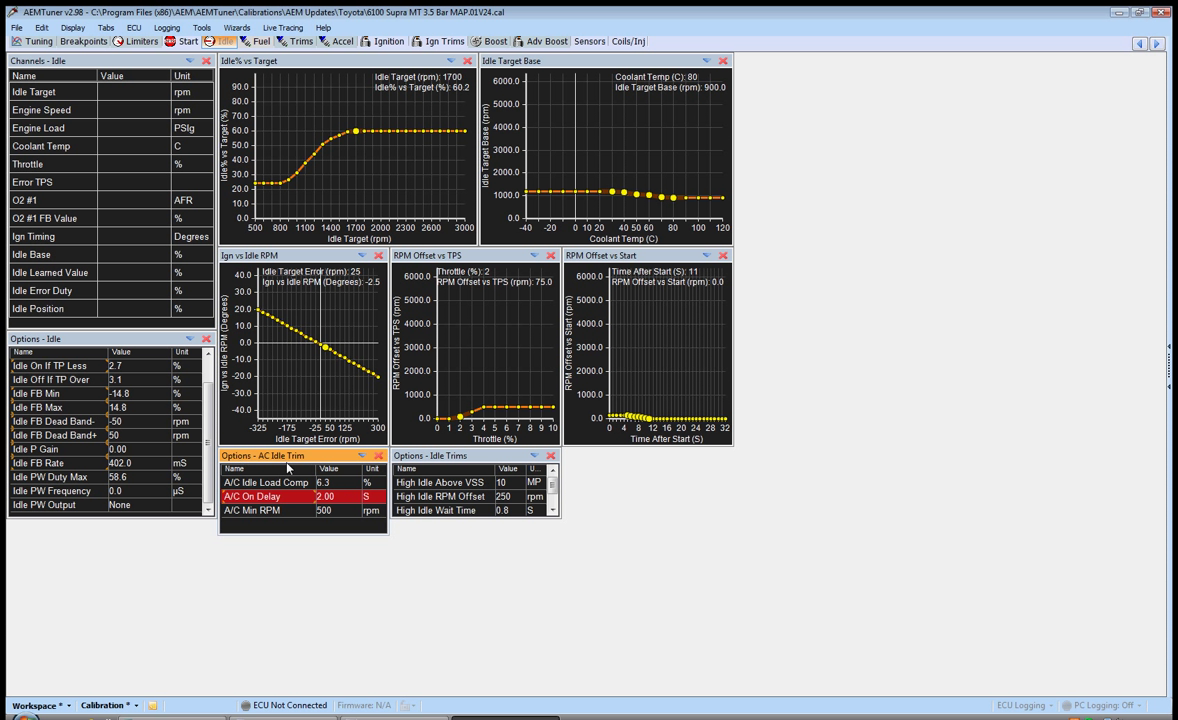
# - Try an A/C Idle Load Comp of 0%, followed by 5.9%, in the AC Idle Trim options
pyautogui.press('Up')
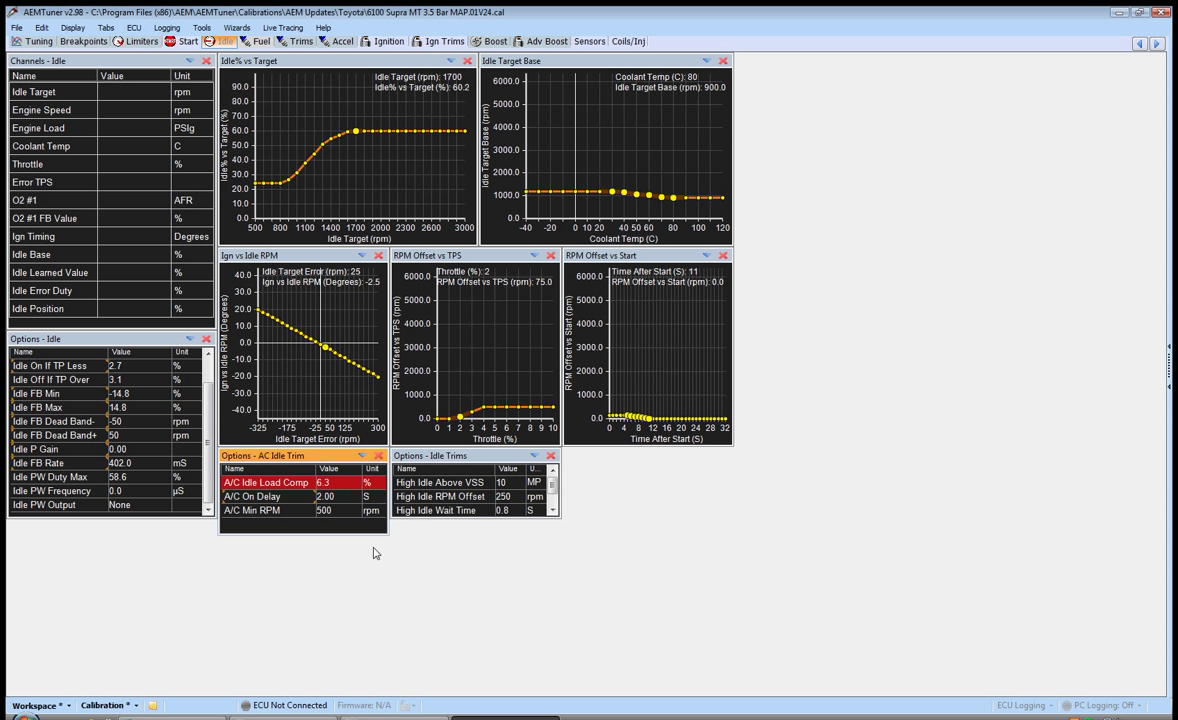
pyautogui.click(338, 485)
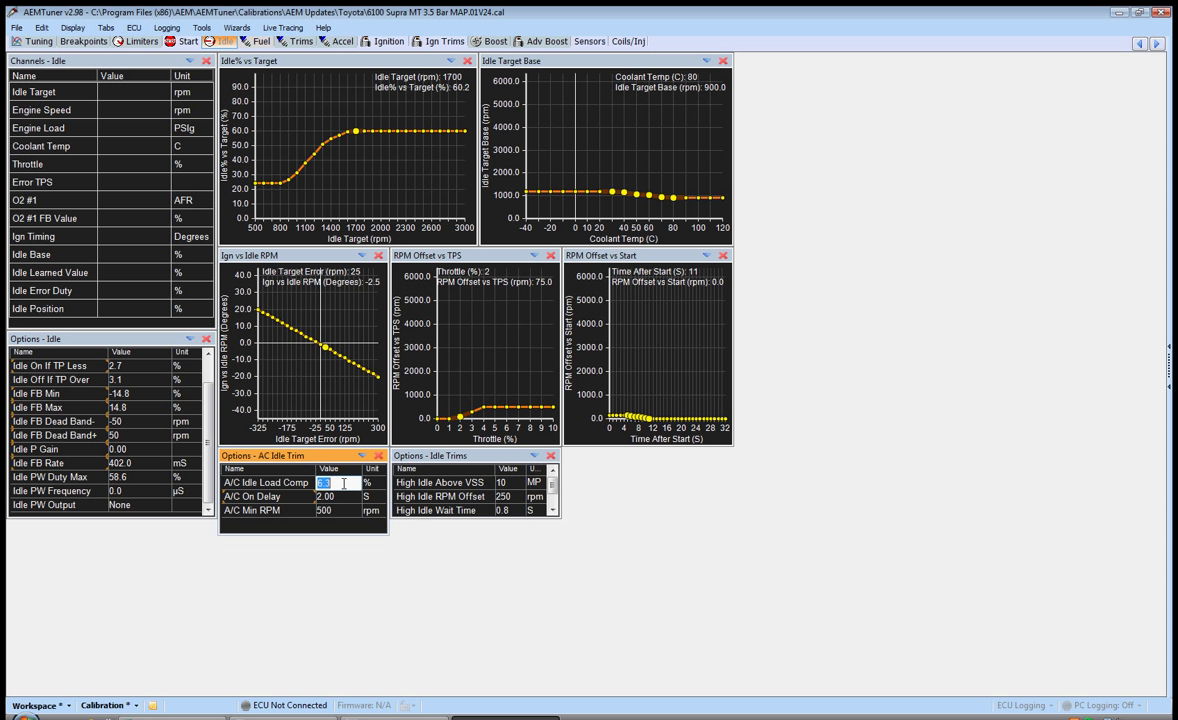
pyautogui.write('0')
pyautogui.press('Return')
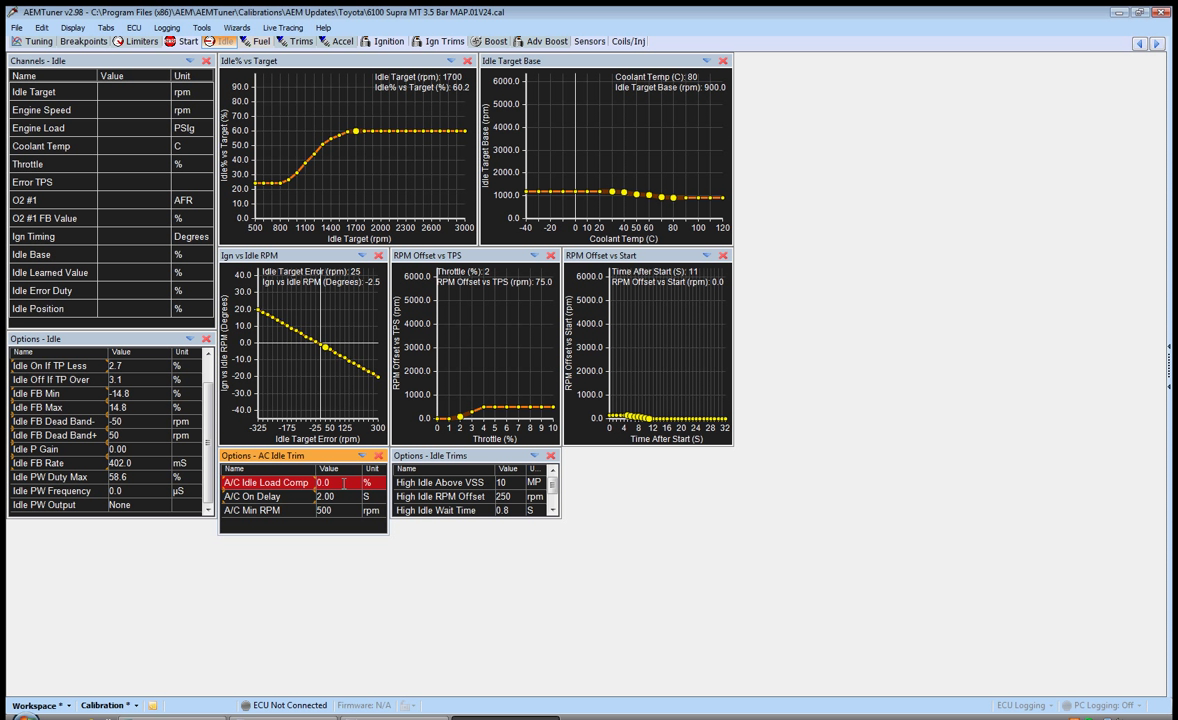
pyautogui.write('5.9')
pyautogui.press('Return')
# - In the AC Idle Trim options, set A/C Idle Load Comp to 7.8% and A/C On Delay to 1 second
pyautogui.click(345, 482)
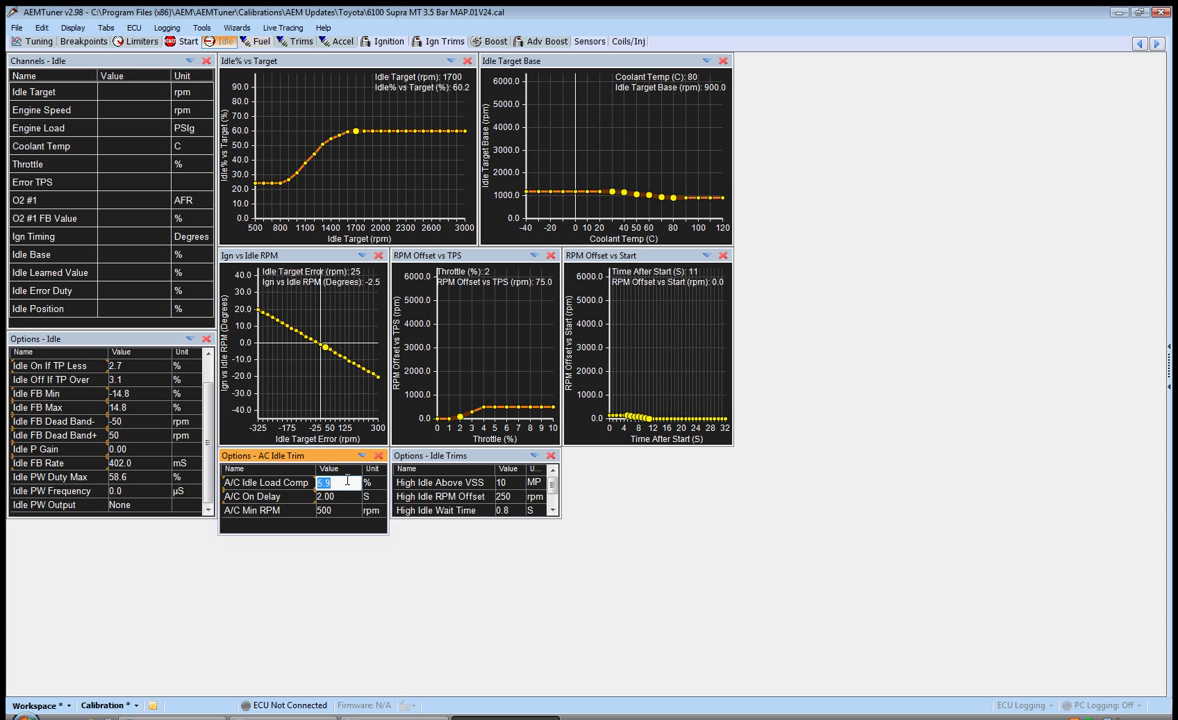
pyautogui.write('7.8')
pyautogui.press('Return')
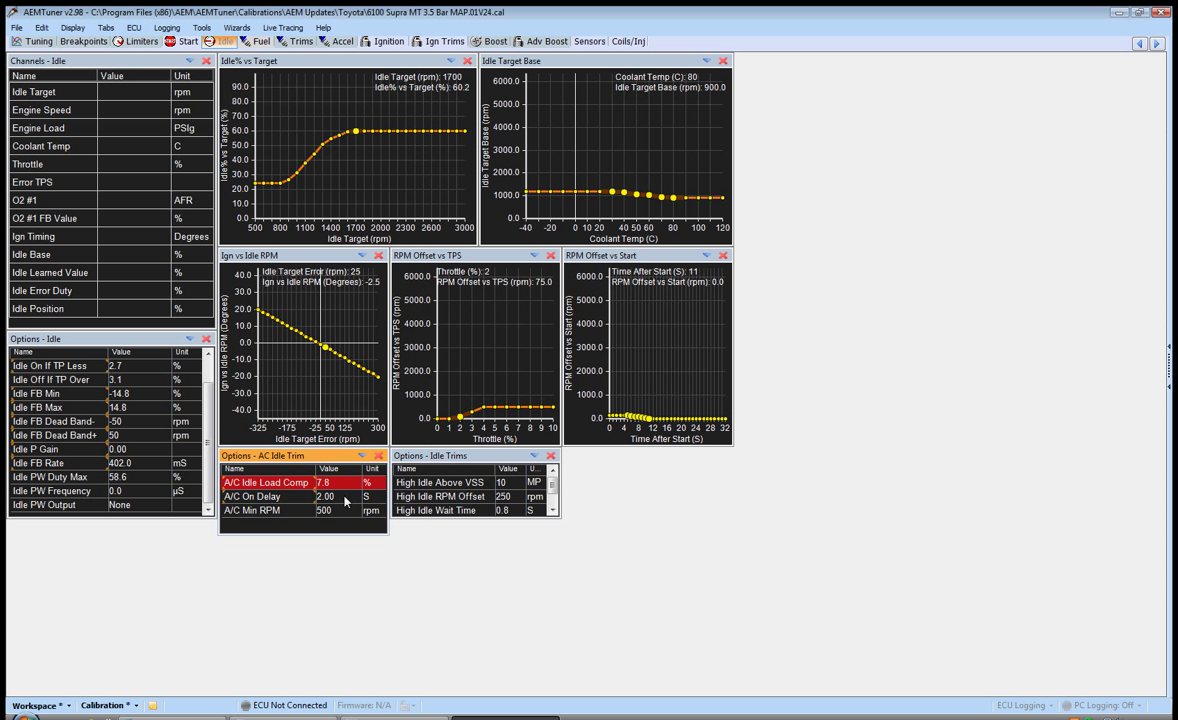
pyautogui.doubleClick(343, 498)
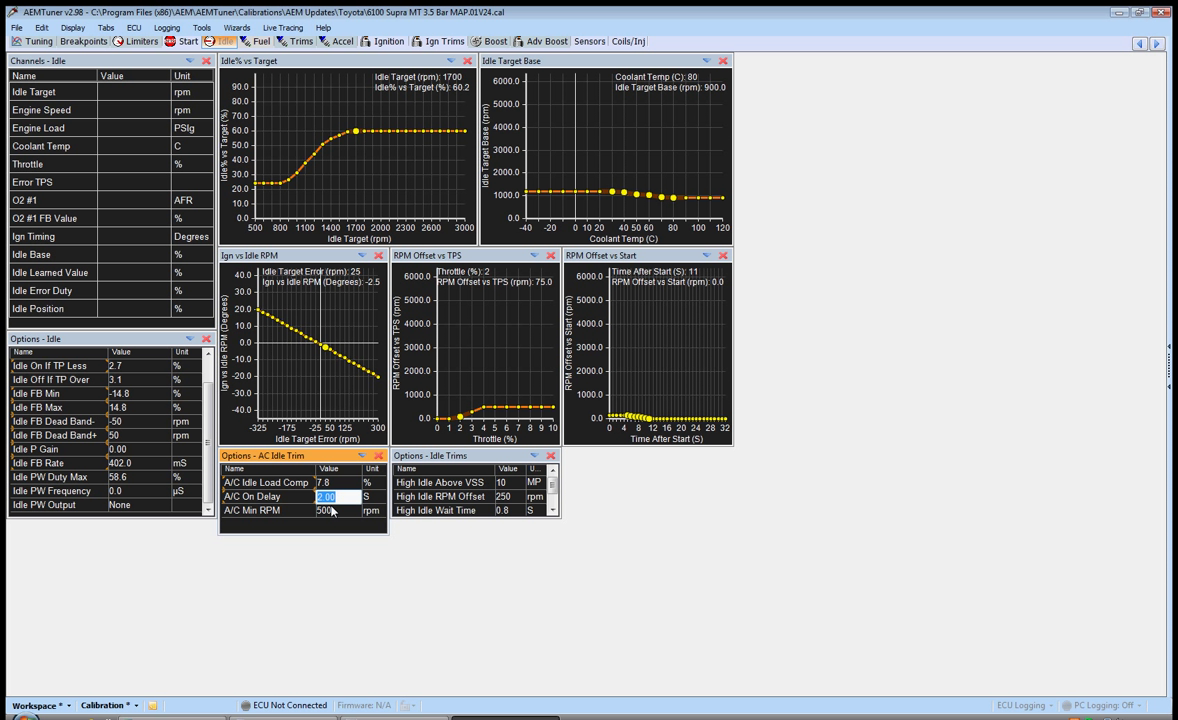
pyautogui.write('1')
pyautogui.press('Return')
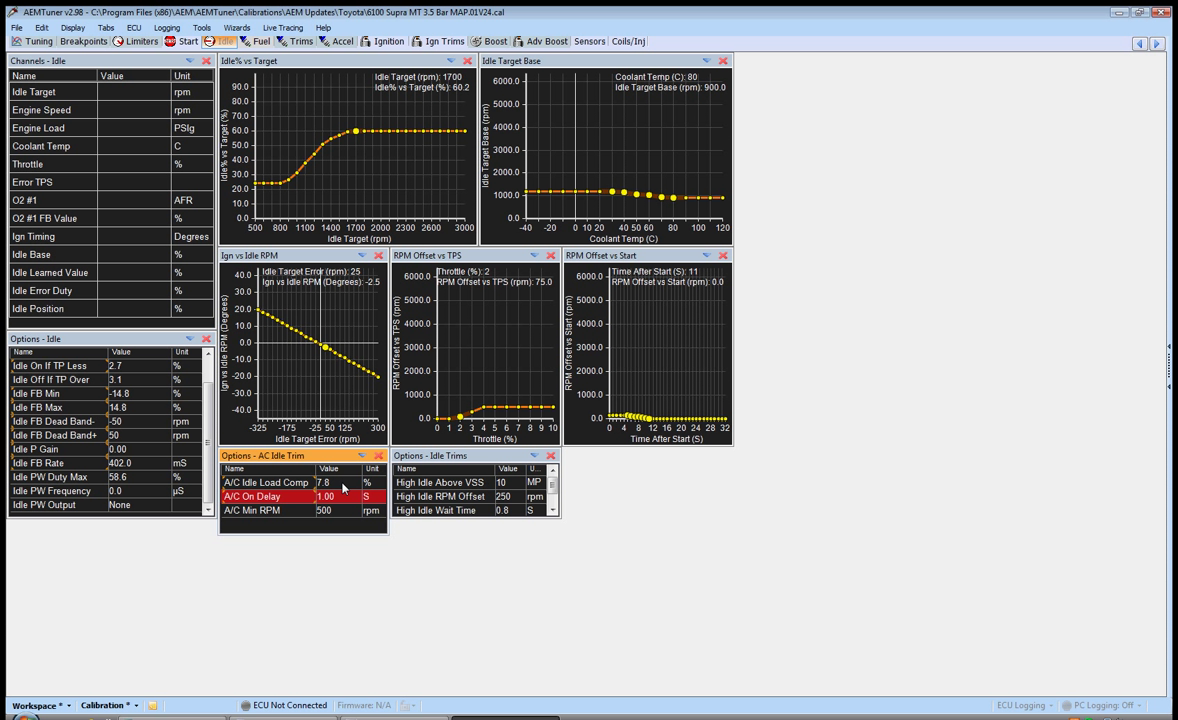
# - Try an A/C Idle Load Comp of 12.9% and set it back to 7.8%
pyautogui.click(336, 482)
pyautogui.click(337, 483)
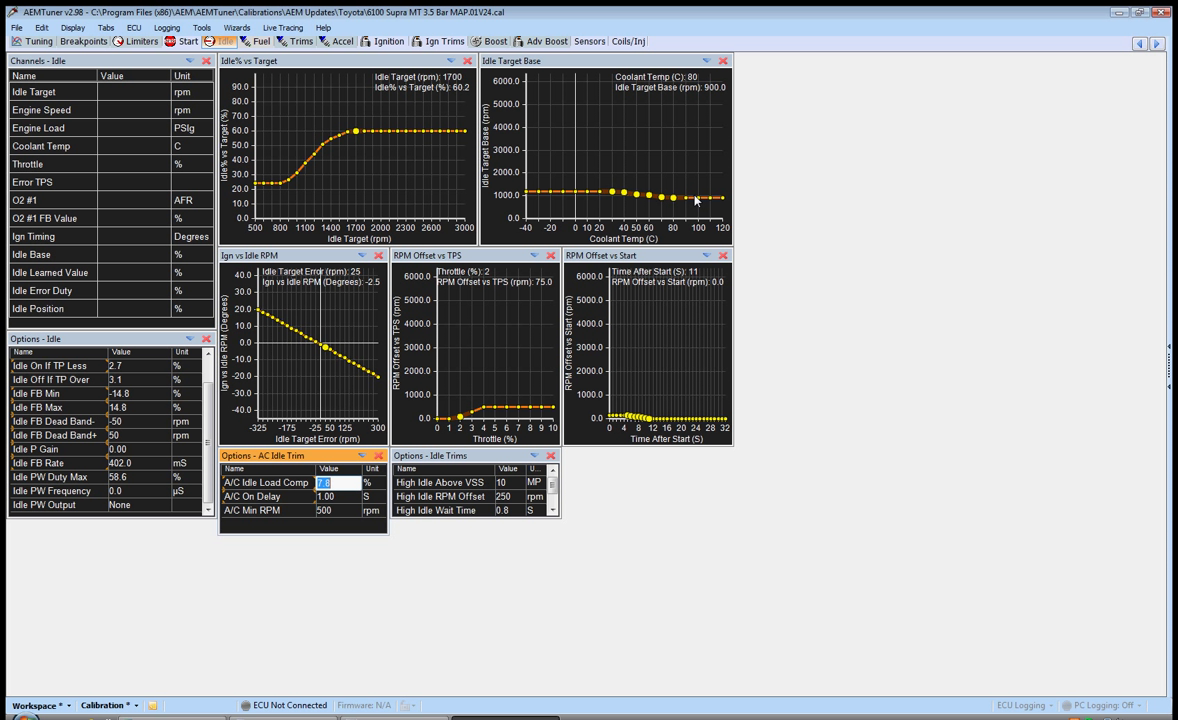
pyautogui.click(347, 499)
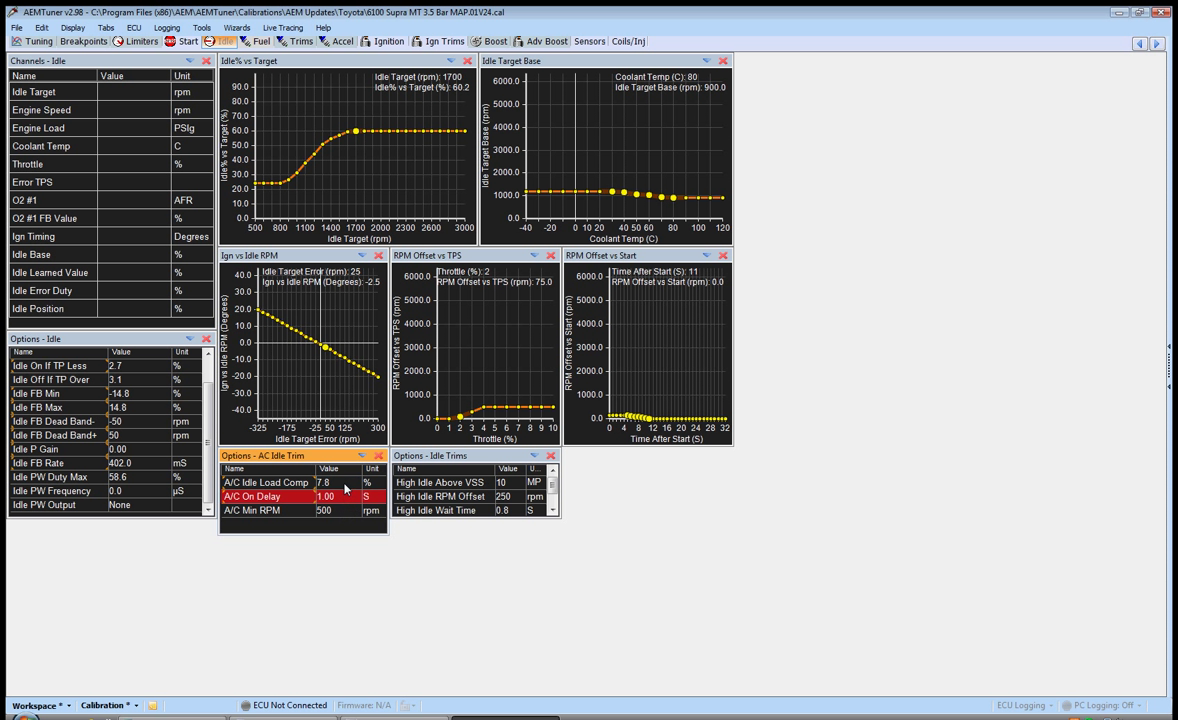
pyautogui.doubleClick(350, 483)
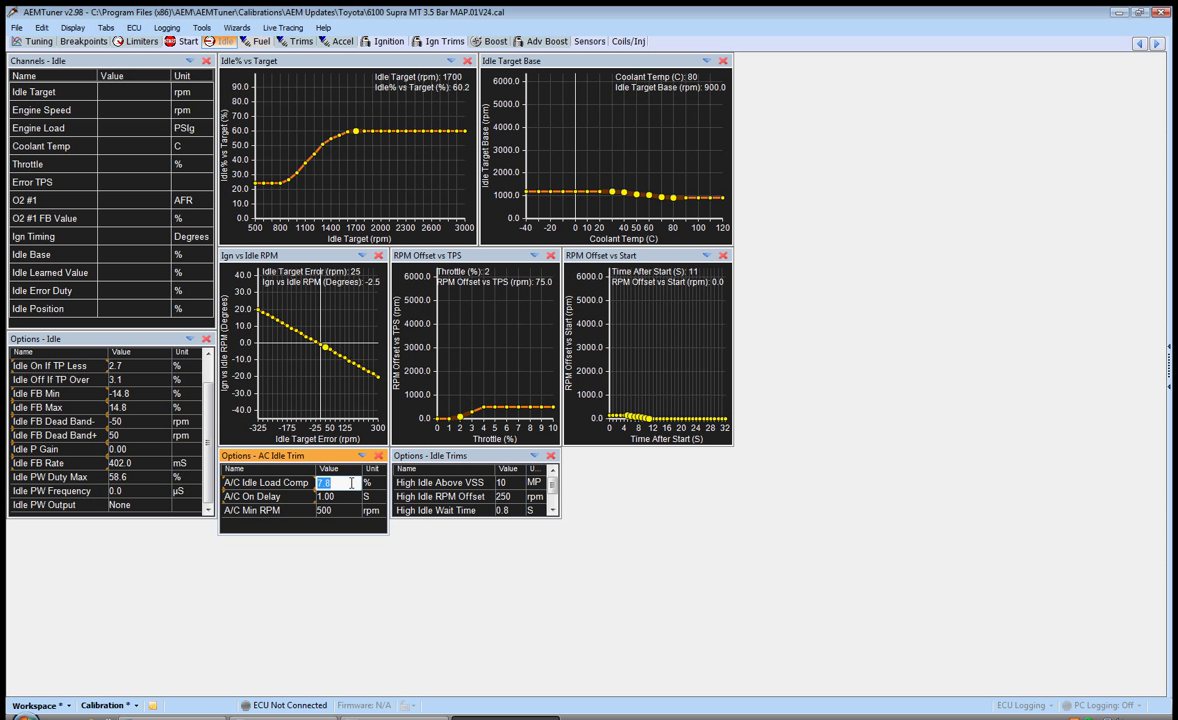
pyautogui.write('12.9')
pyautogui.press('Return')
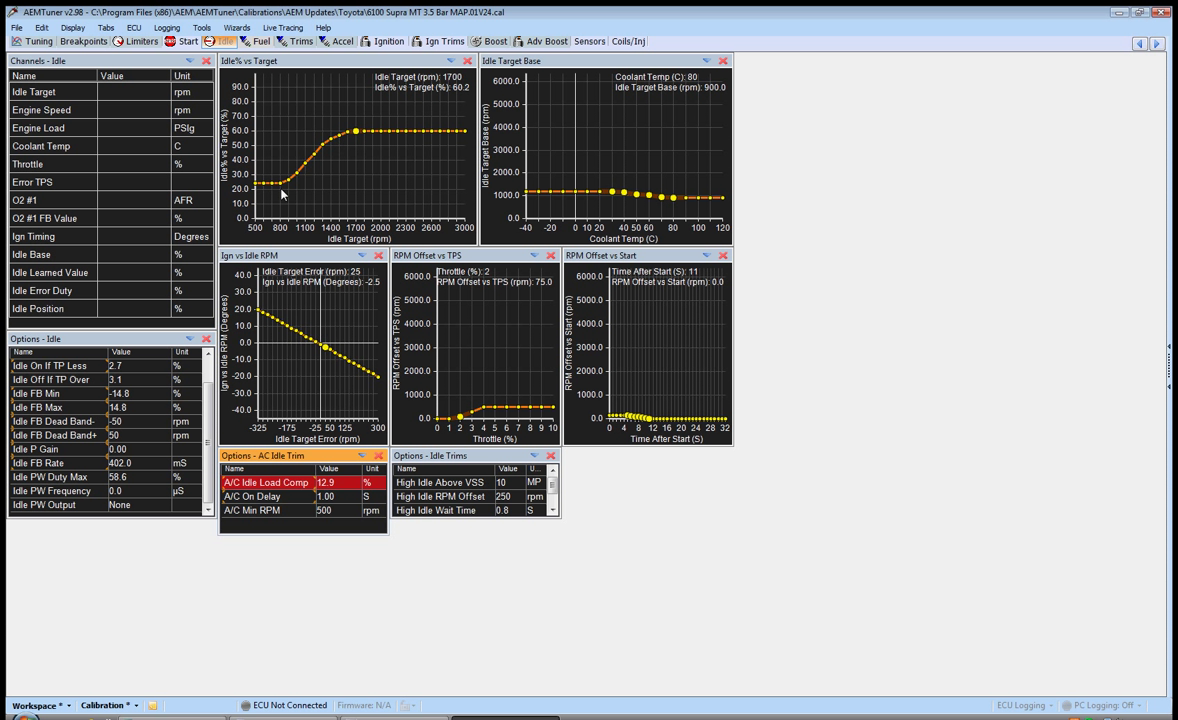
pyautogui.click(343, 485)
pyautogui.write('7.8')
pyautogui.press('Return')
# - Enlarge the Idle Trims options window to fit all its rows and set High Idle Above VSS to 1 MPH
pyautogui.click(424, 484)
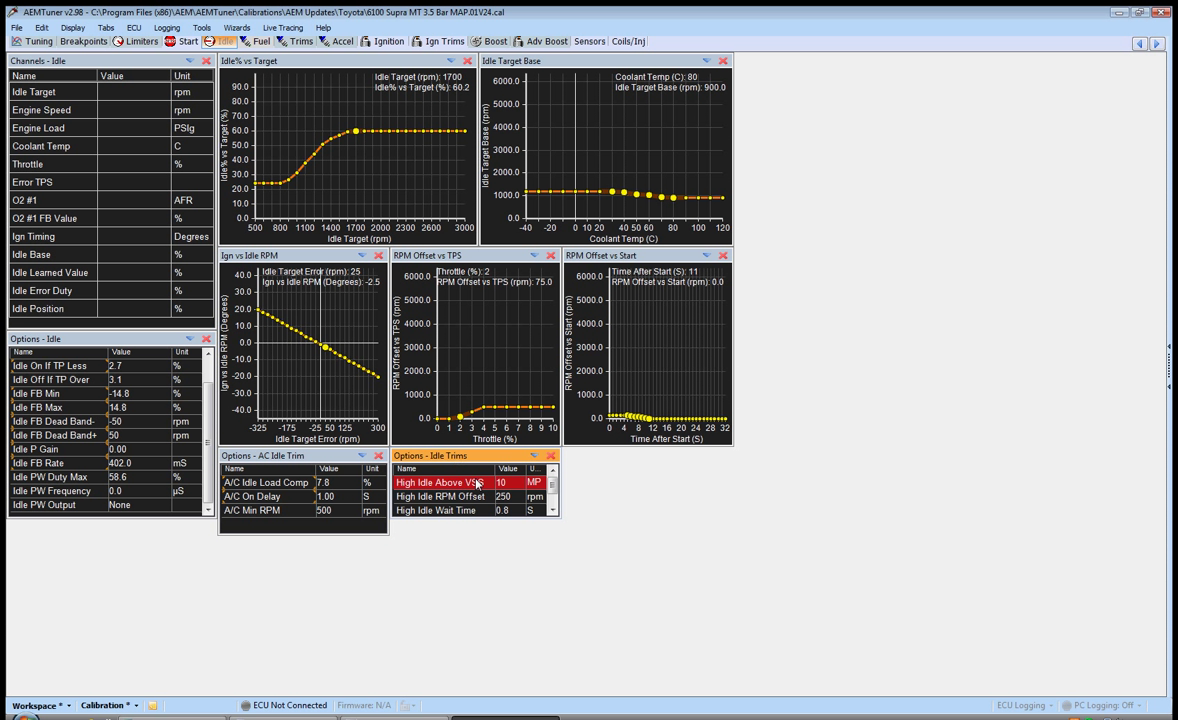
pyautogui.moveTo(516, 518); pyautogui.dragTo(518, 549)
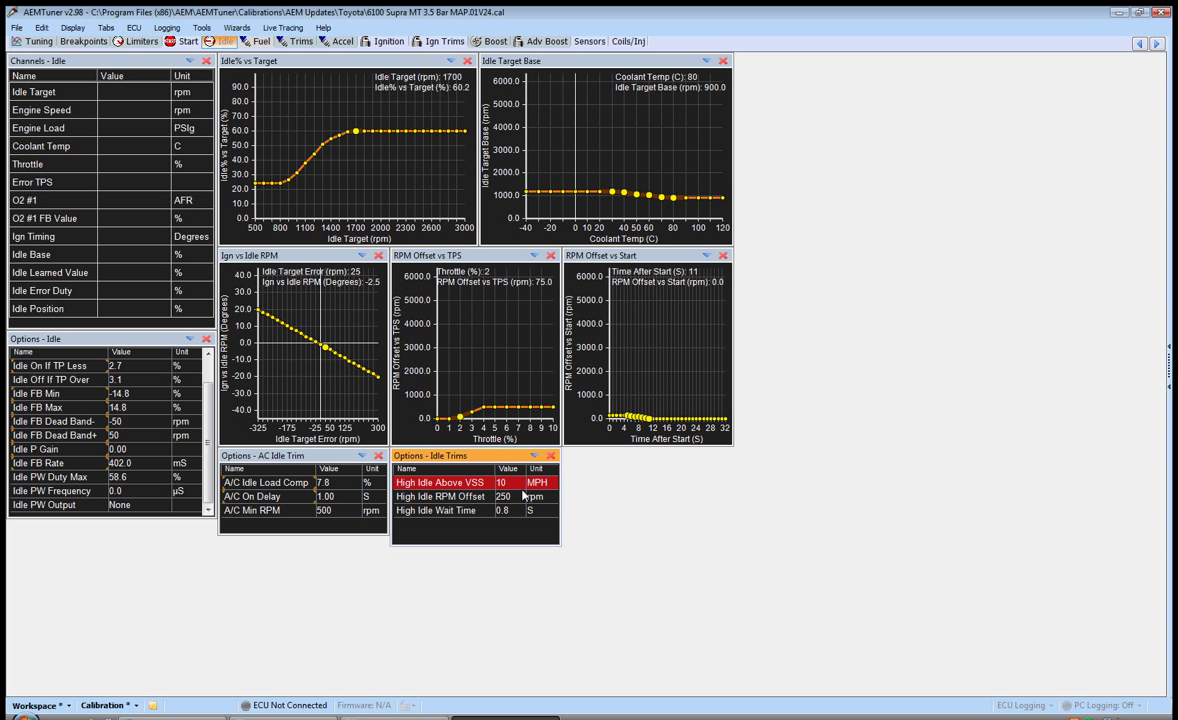
pyautogui.doubleClick(510, 482)
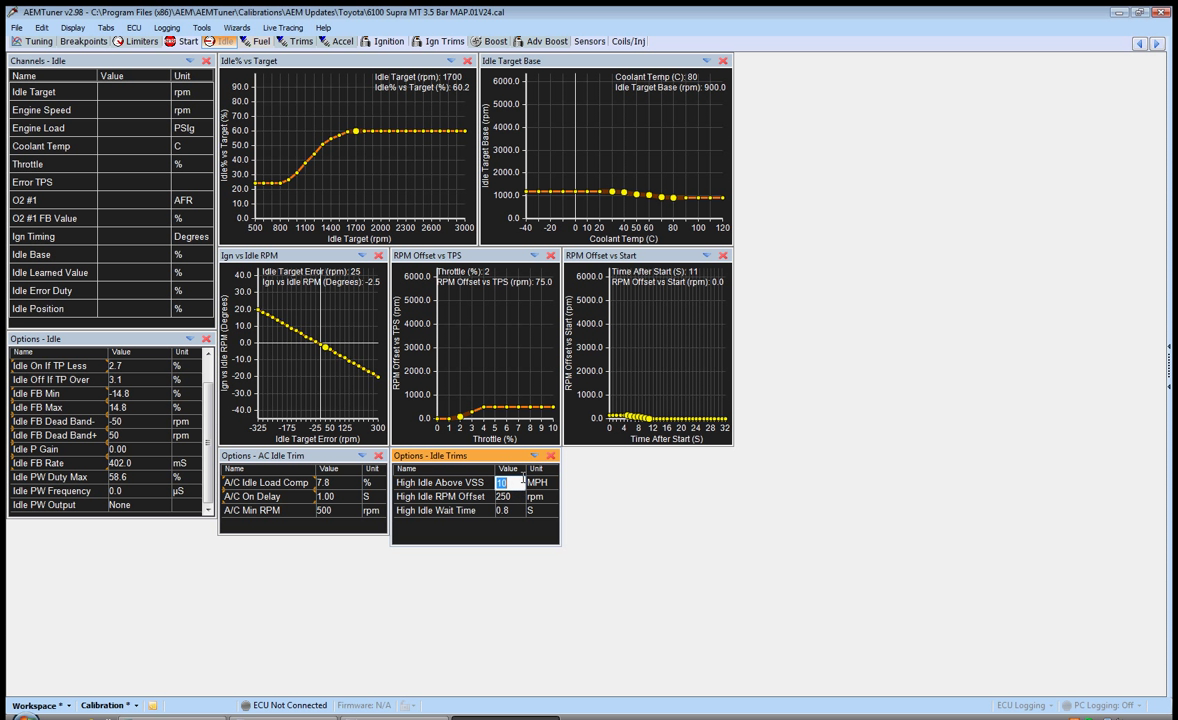
pyautogui.write('1')
pyautogui.press('Return')
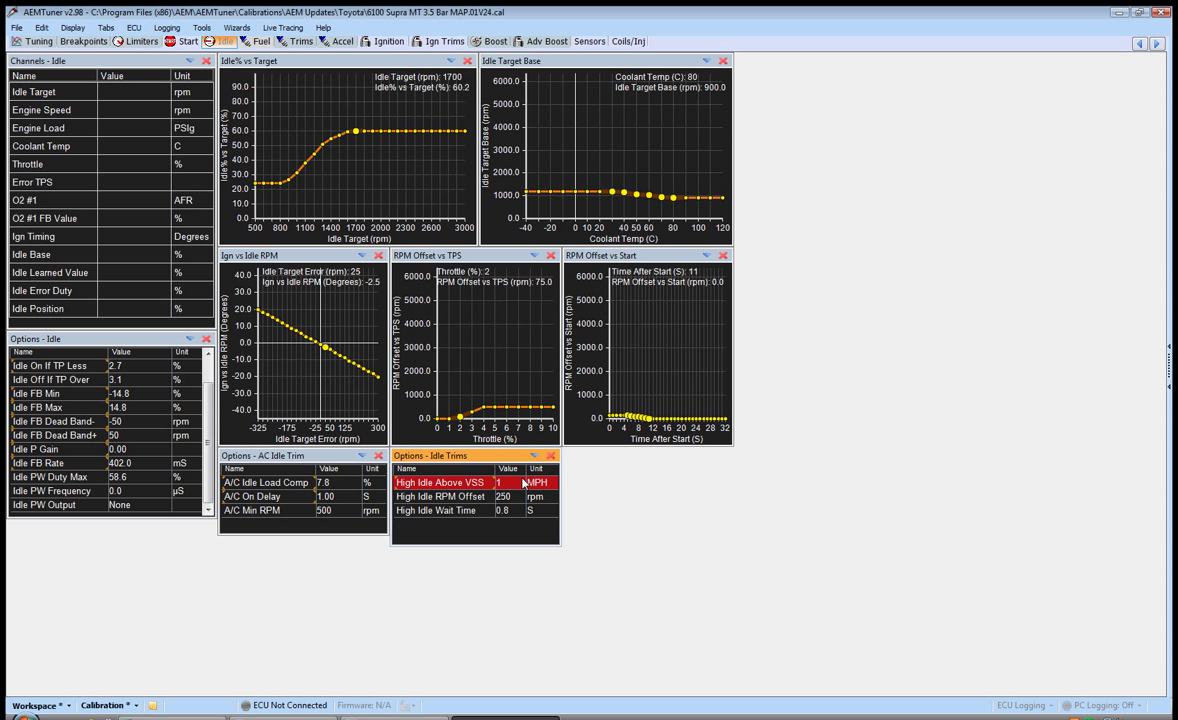
pyautogui.doubleClick(517, 485)
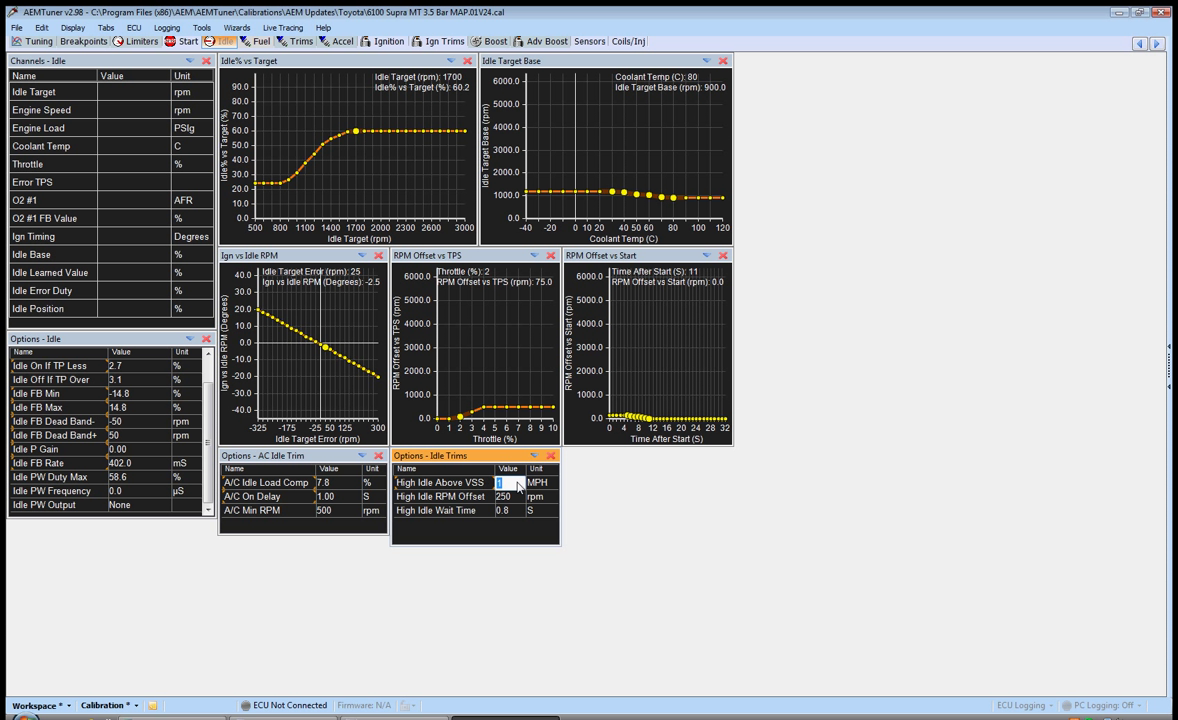
pyautogui.press('Return')
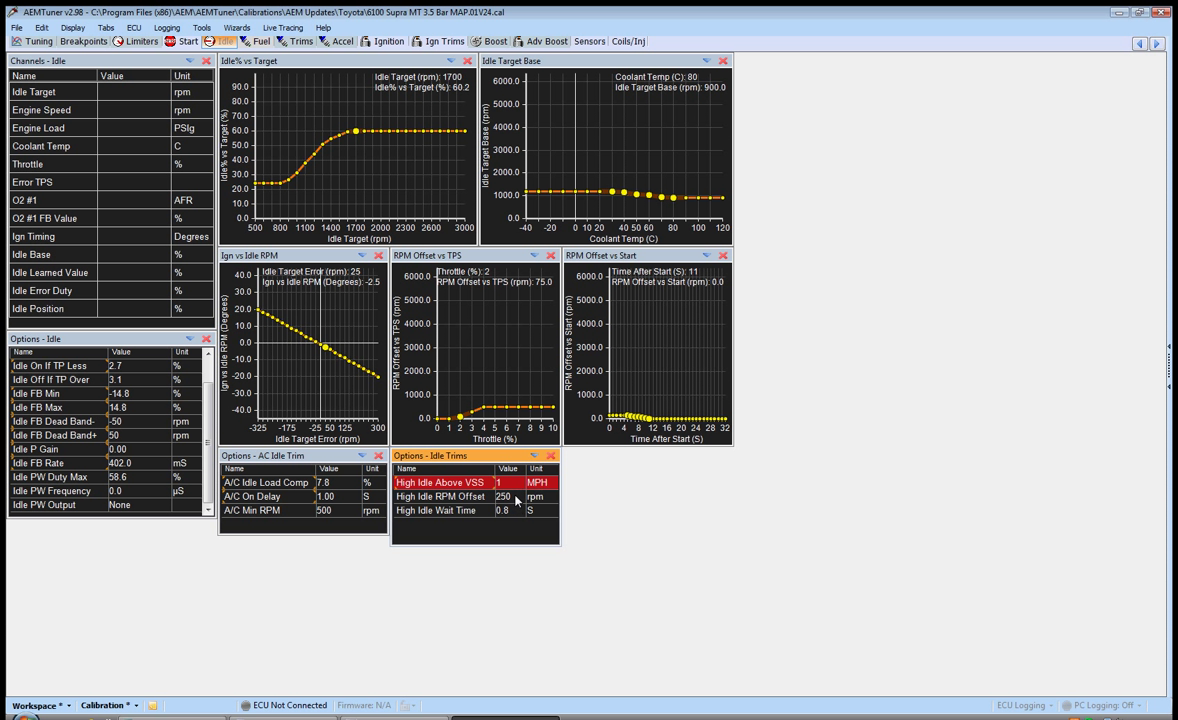
# - In the Idle Trims options, set High Idle RPM Offset to 100 rpm and High Idle Wait Time to 2 seconds
pyautogui.doubleClick(507, 497)
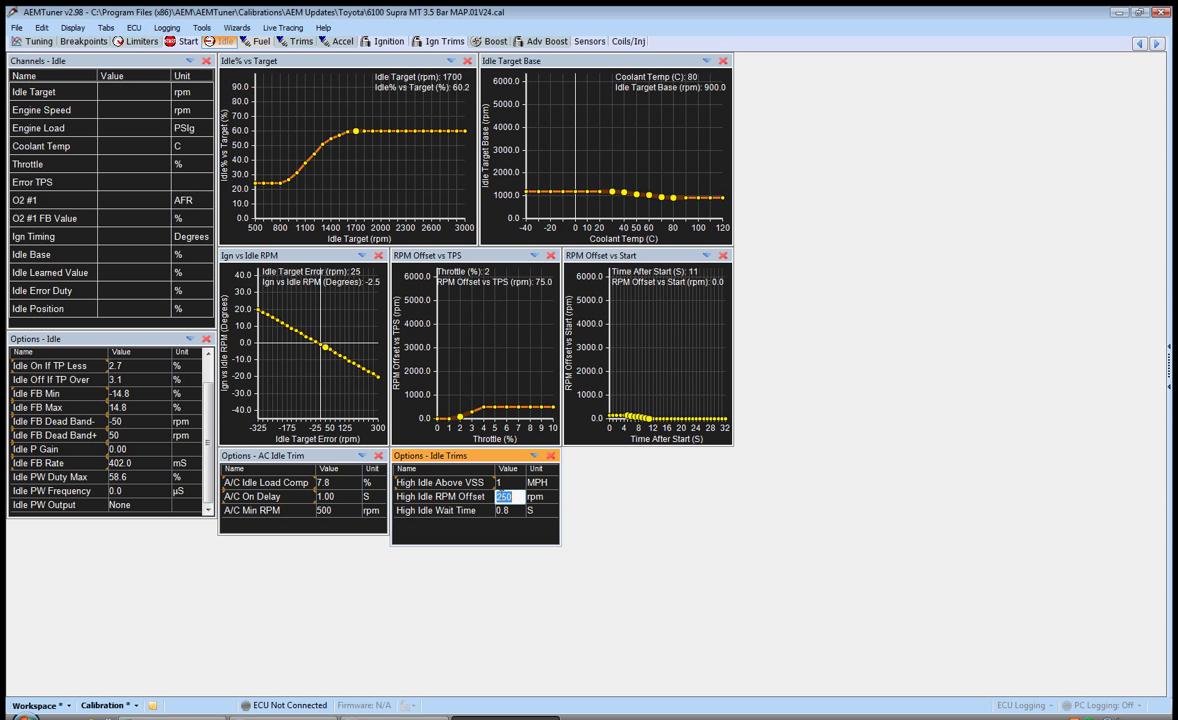
pyautogui.write('100')
pyautogui.press('Return')
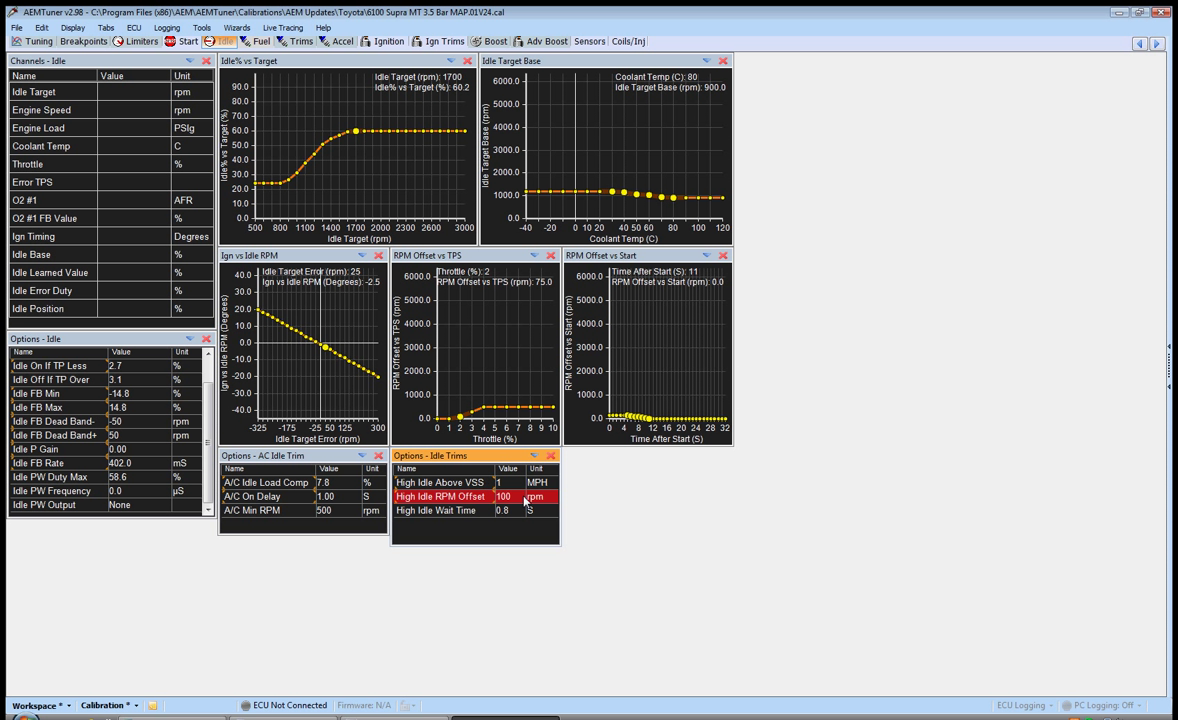
pyautogui.click(513, 513)
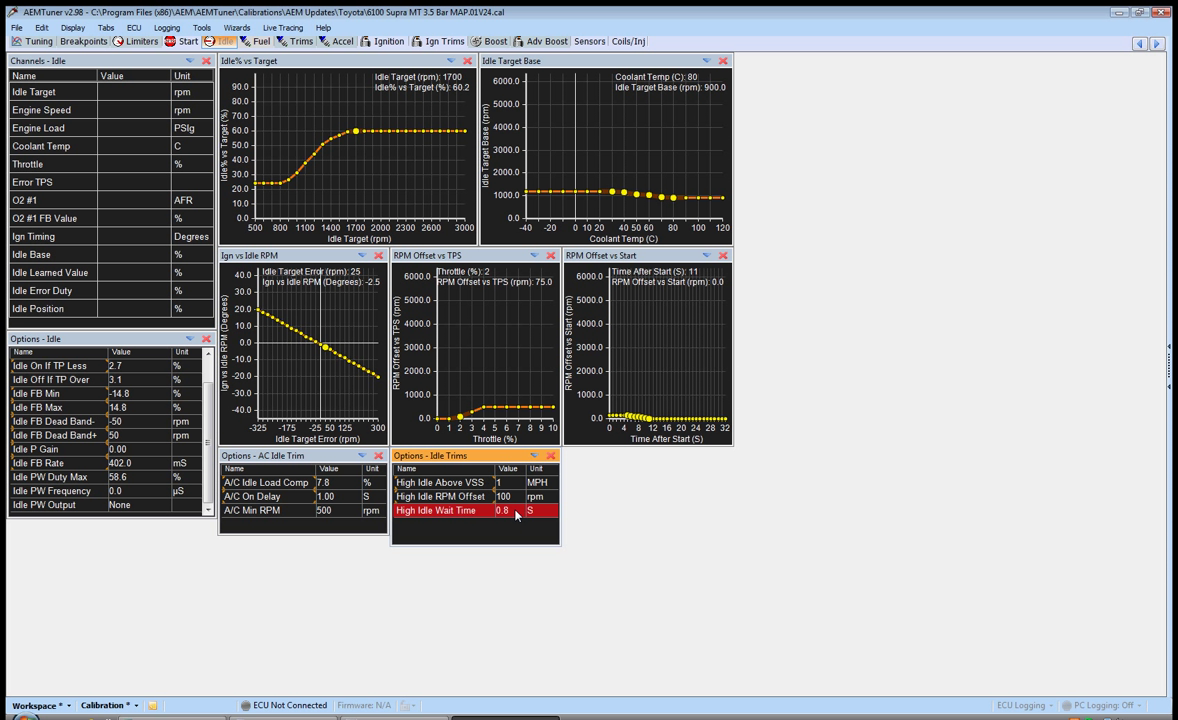
pyautogui.hotkey('ctrl', 'Tab')
pyautogui.click(513, 512)
pyautogui.click(510, 511)
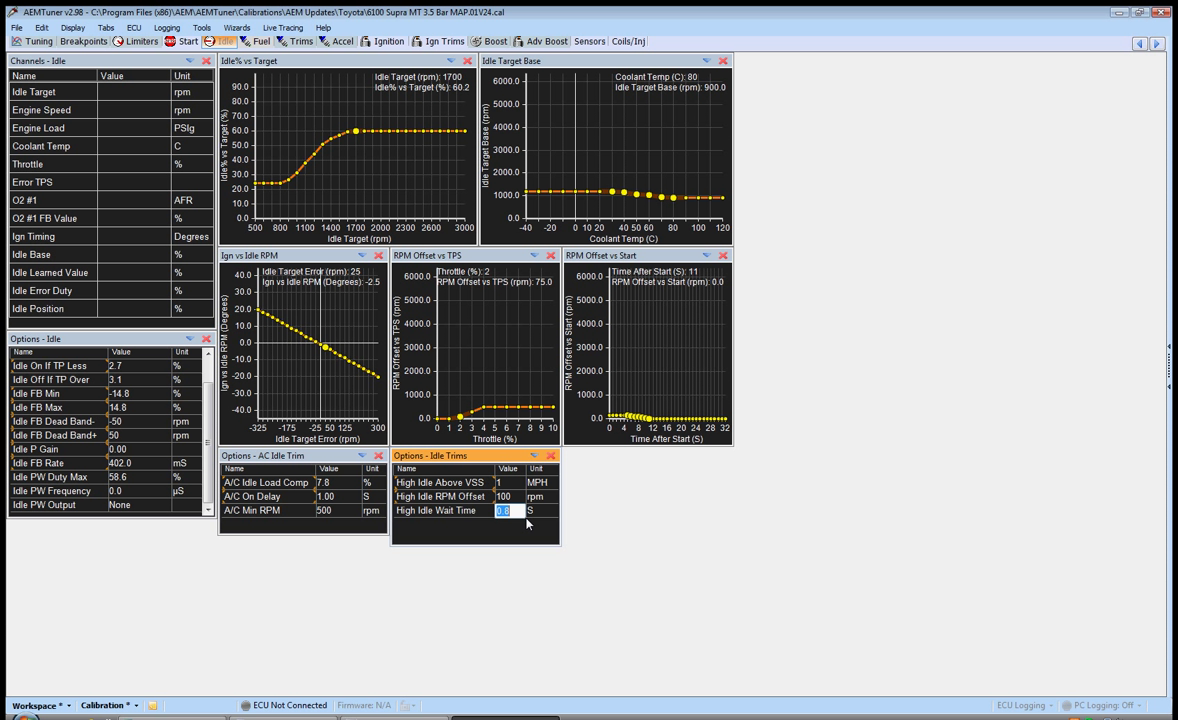
pyautogui.write('2')
pyautogui.press('Return')
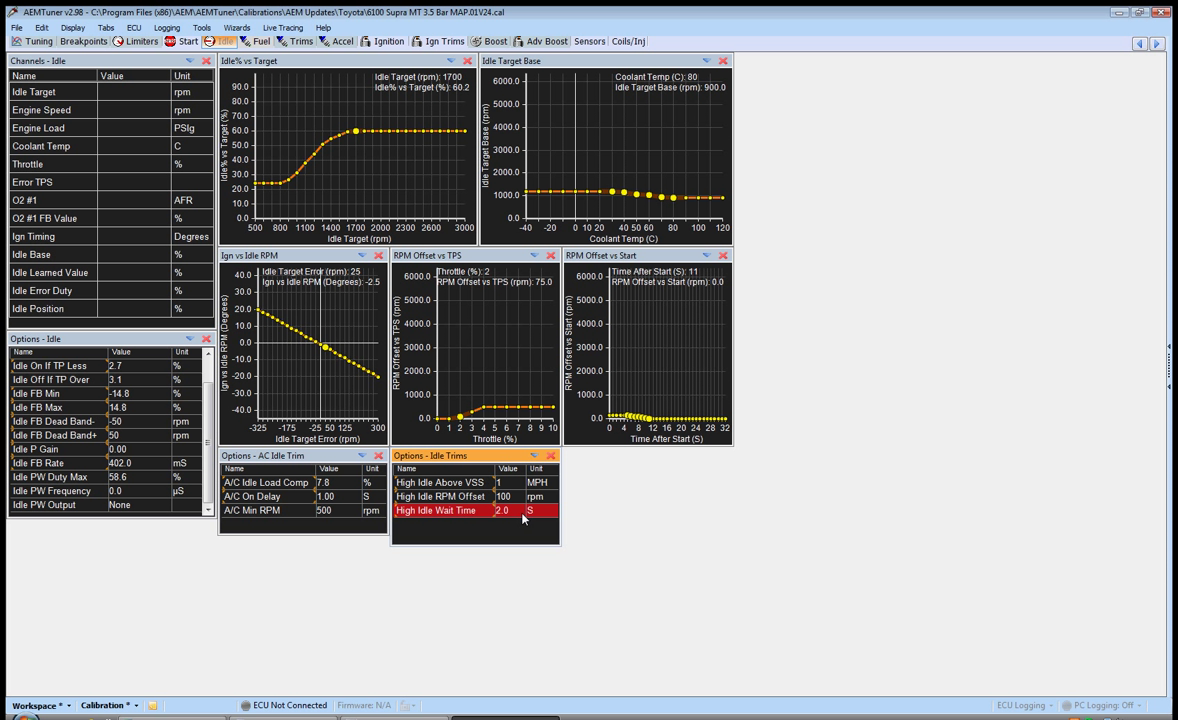
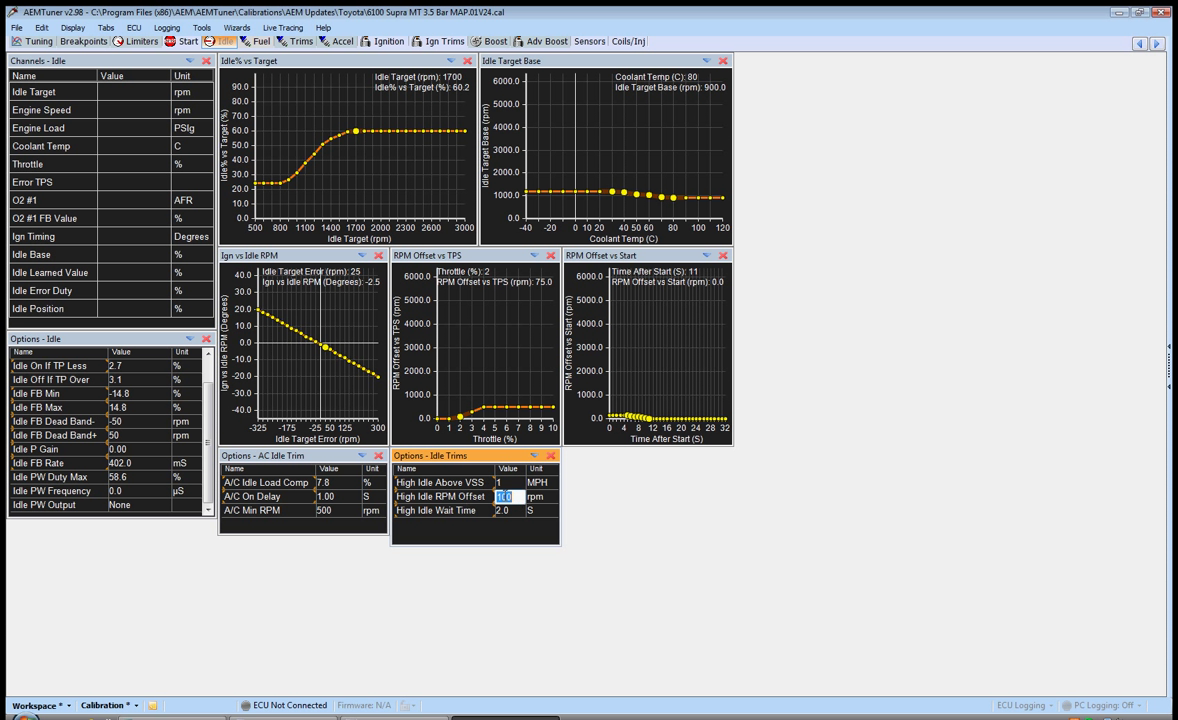
pyautogui.click(543, 500)
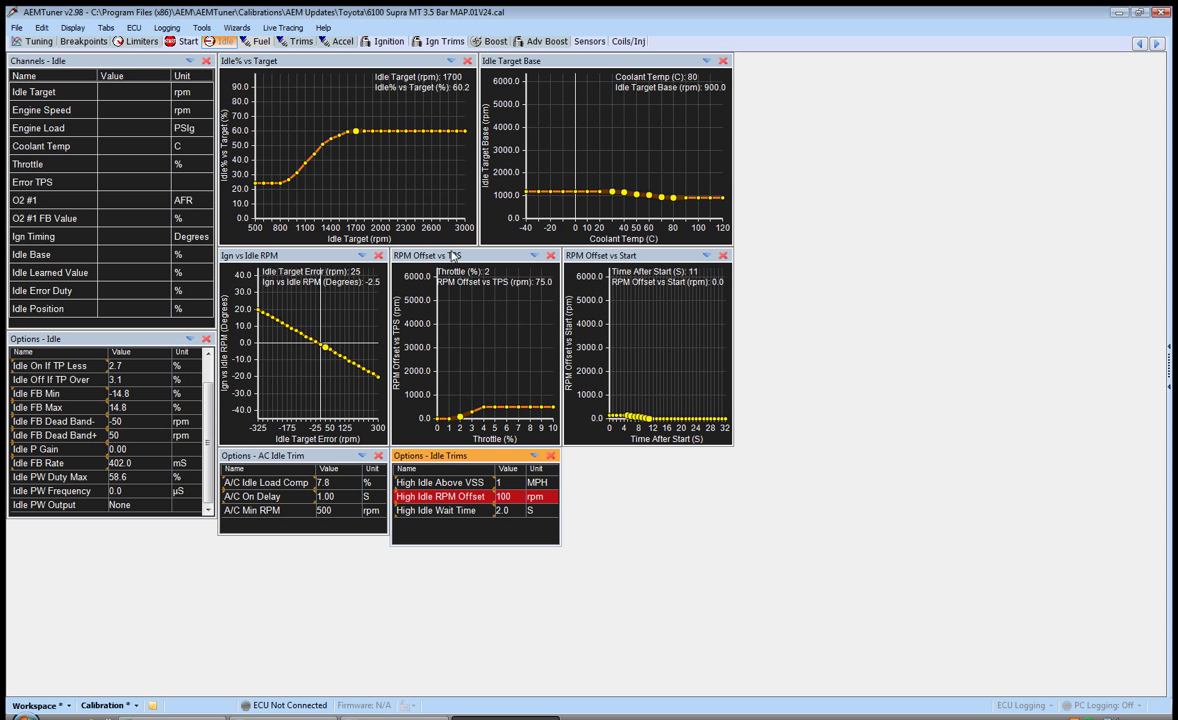
pyautogui.click(451, 263)
pyautogui.click(482, 457)
pyautogui.click(470, 260)
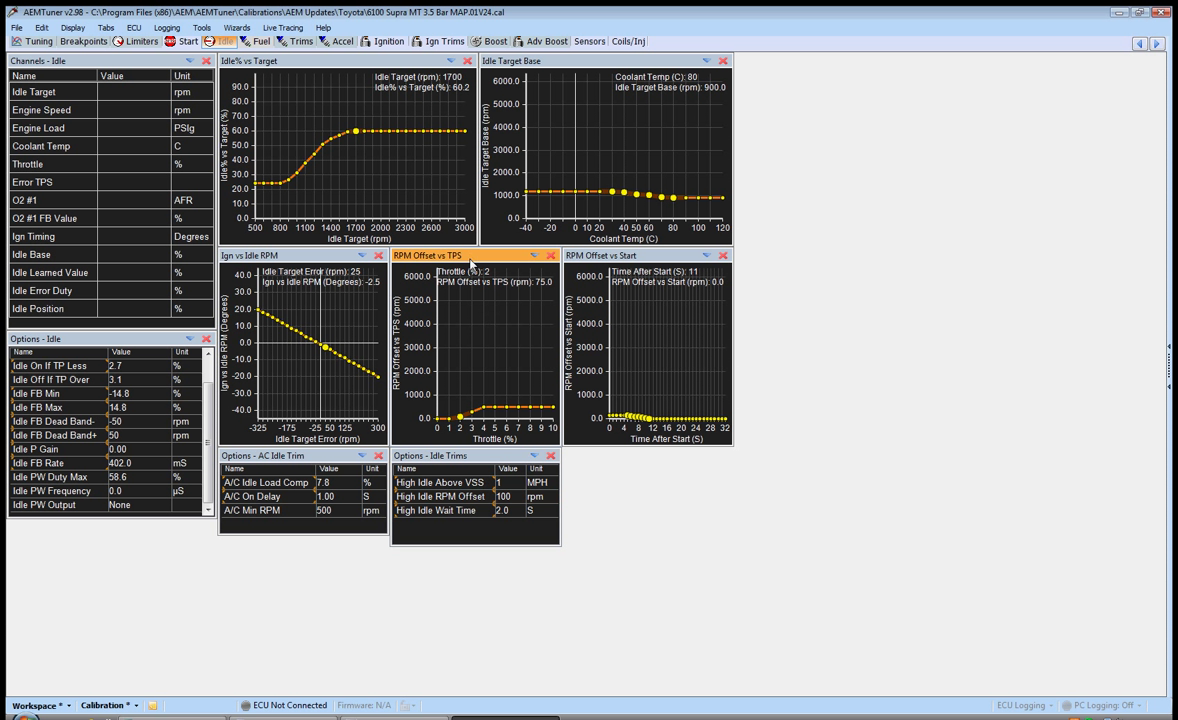
pyautogui.click(474, 458)
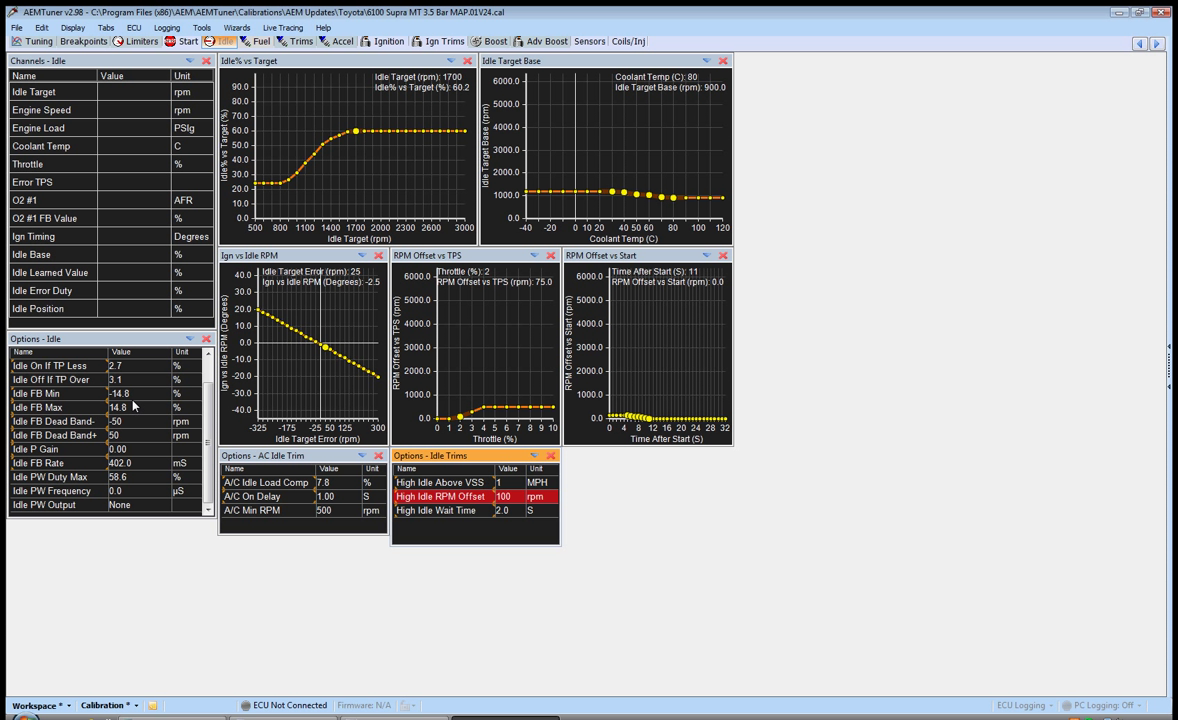
# - Set the Idle FB Rate to 1045.9 mS in the Idle options
pyautogui.doubleClick(138, 452)
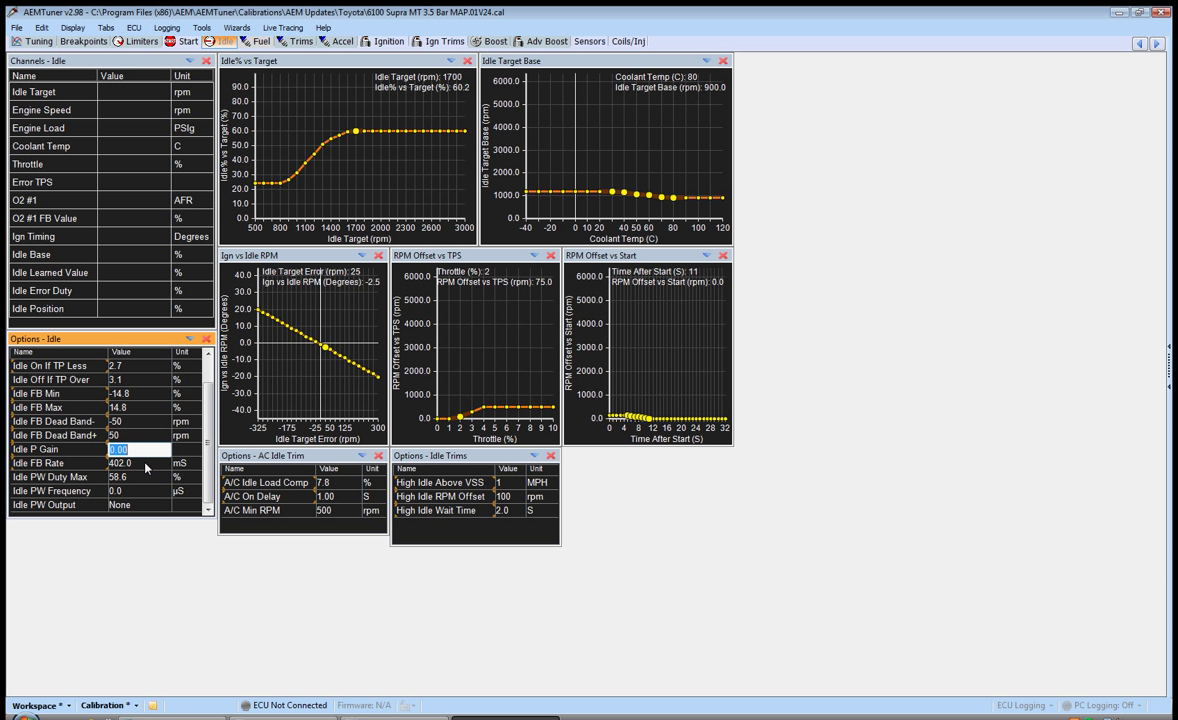
pyautogui.doubleClick(145, 464)
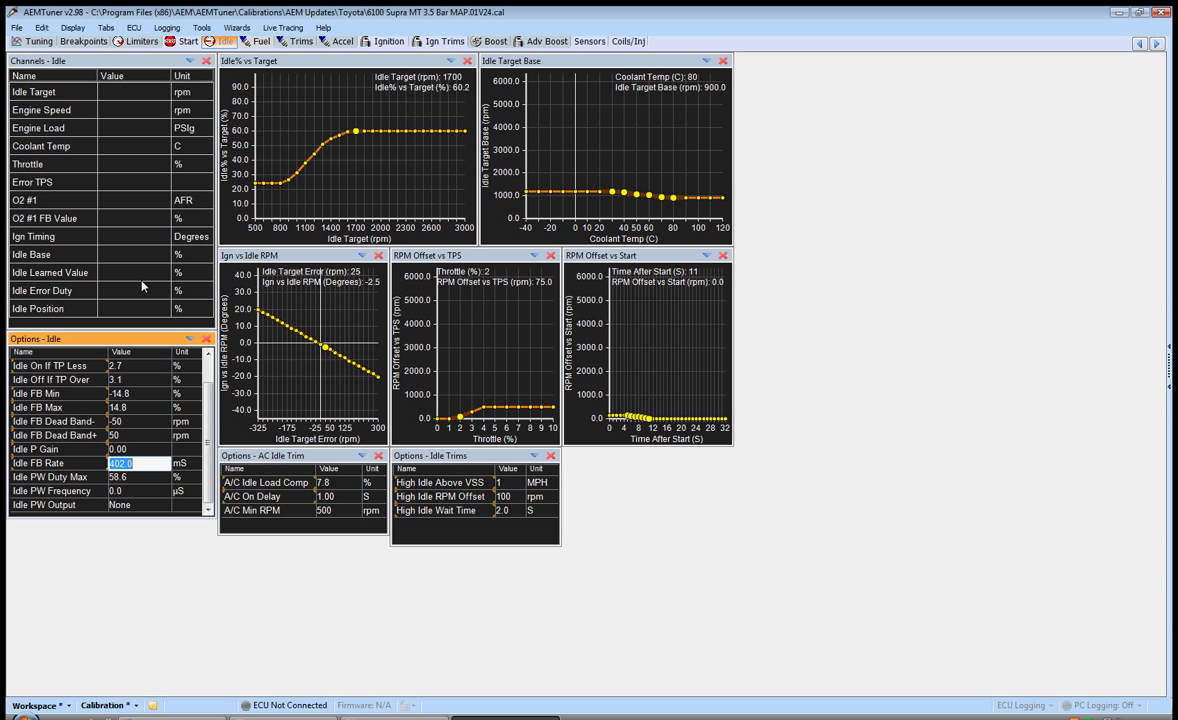
pyautogui.click(141, 463)
pyautogui.press('BackSpace')
pyautogui.press('BackSpace')
pyautogui.press('BackSpace')
pyautogui.press('BackSpace')
pyautogui.press('BackSpace')
pyautogui.write('1045.9')
pyautogui.press('Return')
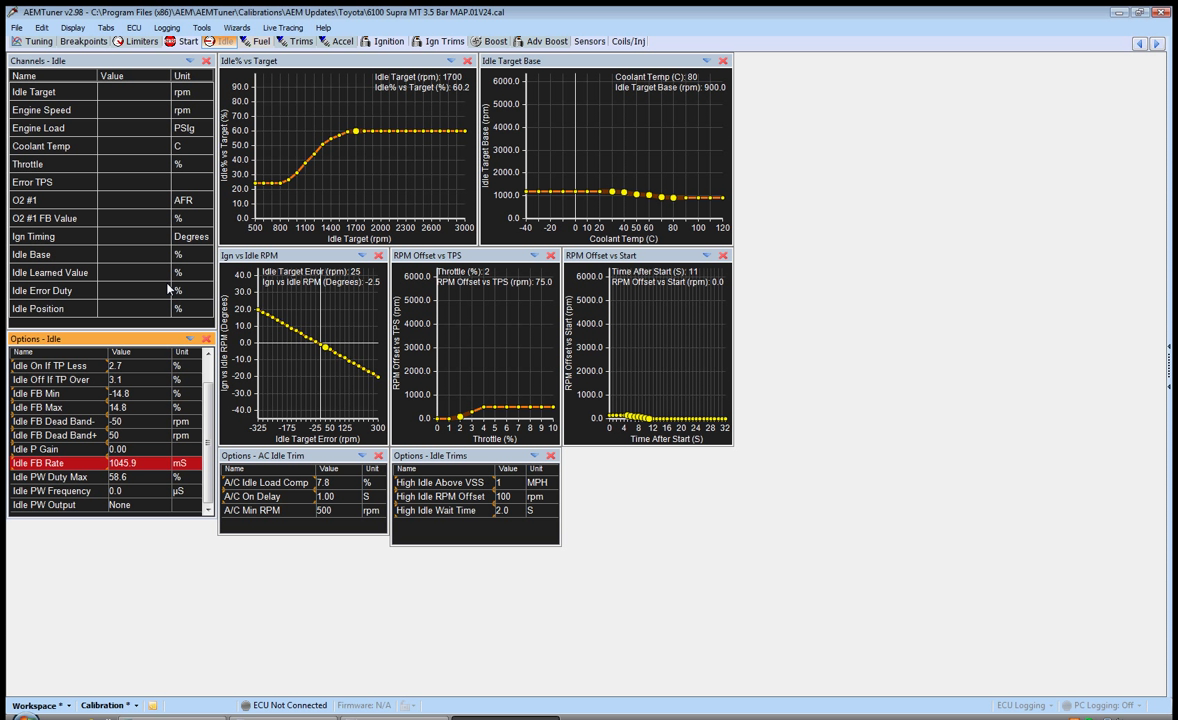
# - Restore the Idle FB Rate to 402 mS in the Idle options
pyautogui.doubleClick(142, 464)
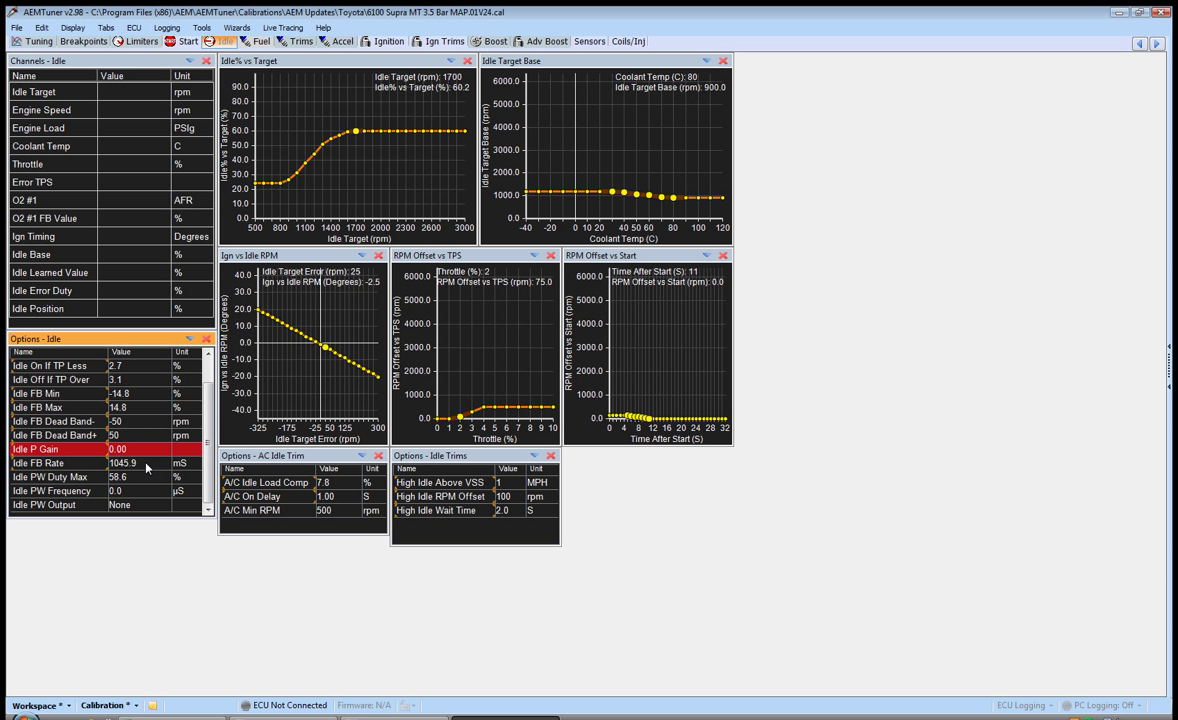
pyautogui.write('402')
pyautogui.press('Return')
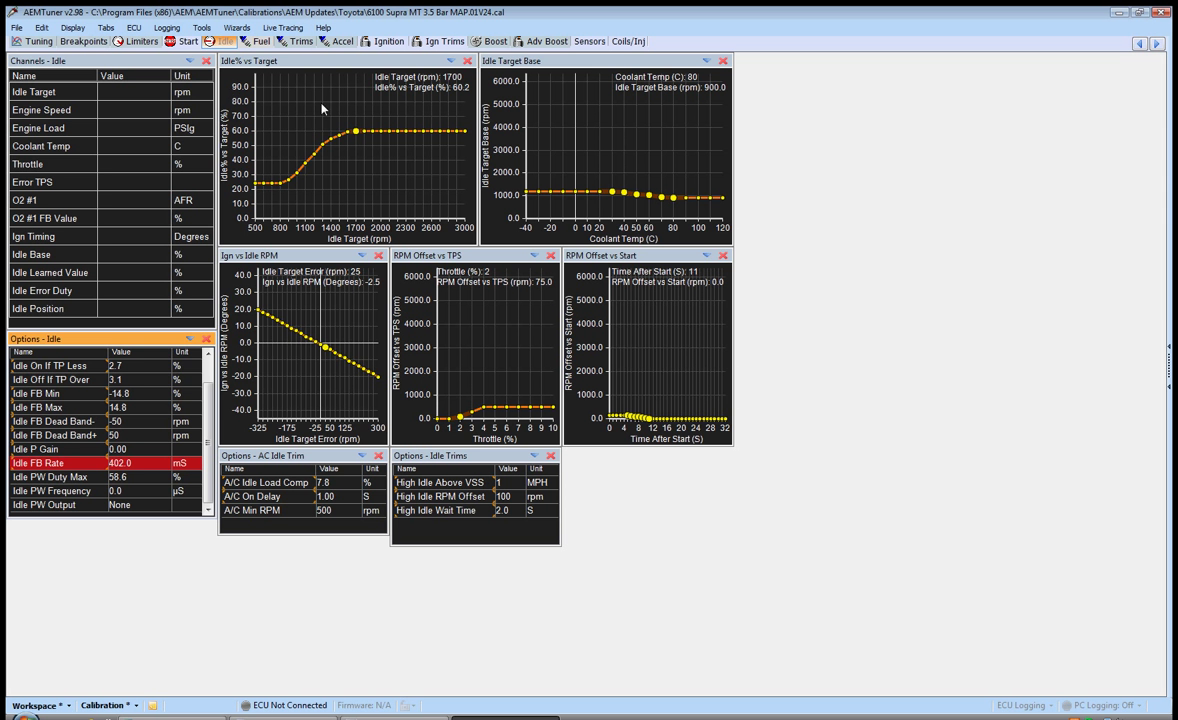
# - View the fuel trims, then select the fuel map cells from 250 to 2450 rpm at 4.7 PSIg load and below
pyautogui.click(296, 41)
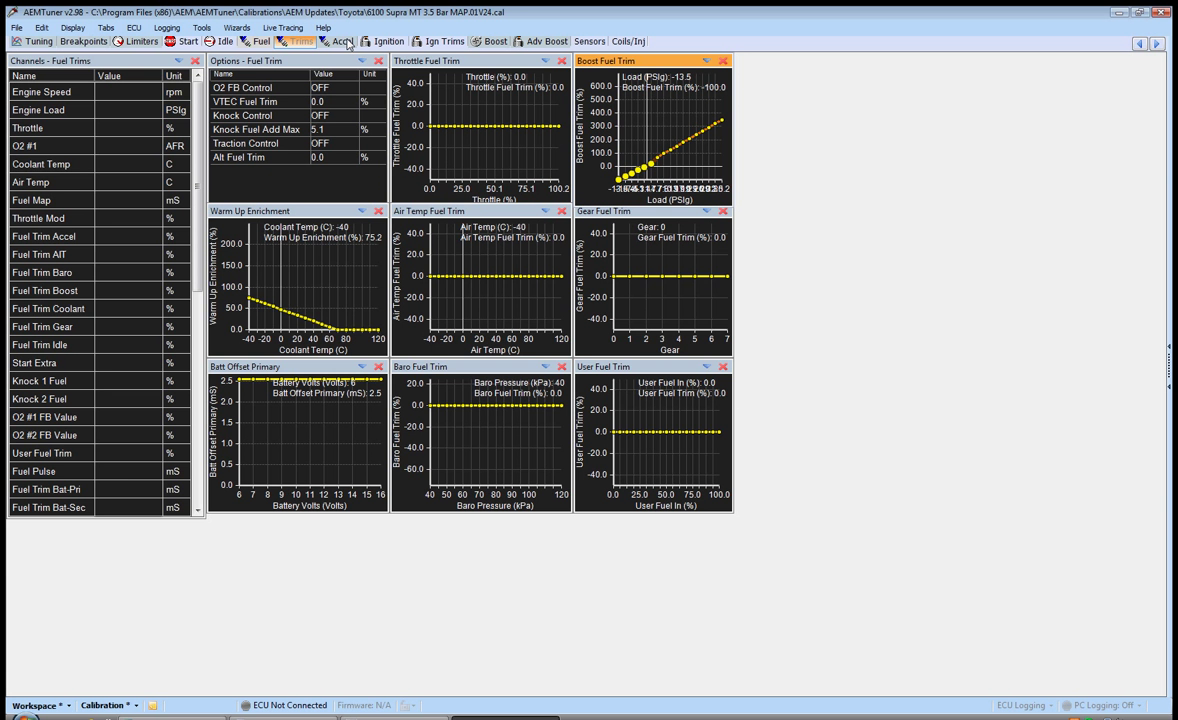
pyautogui.click(221, 41)
pyautogui.click(257, 43)
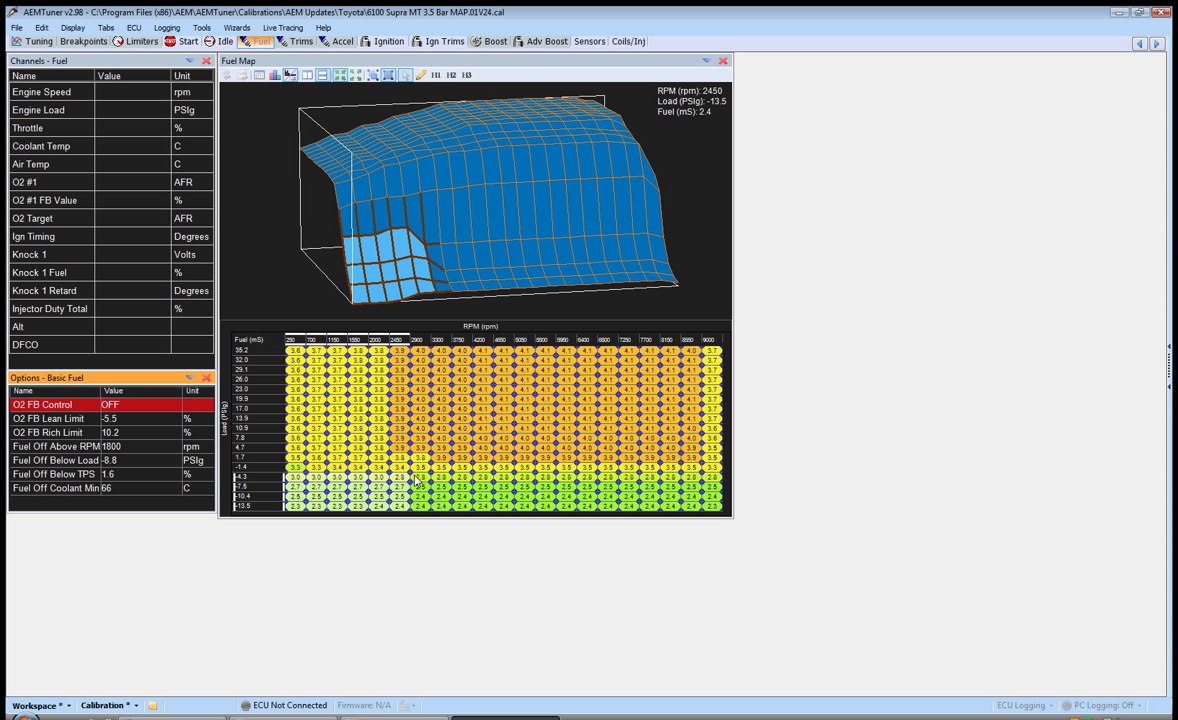
pyautogui.moveTo(290, 447); pyautogui.dragTo(411, 527)
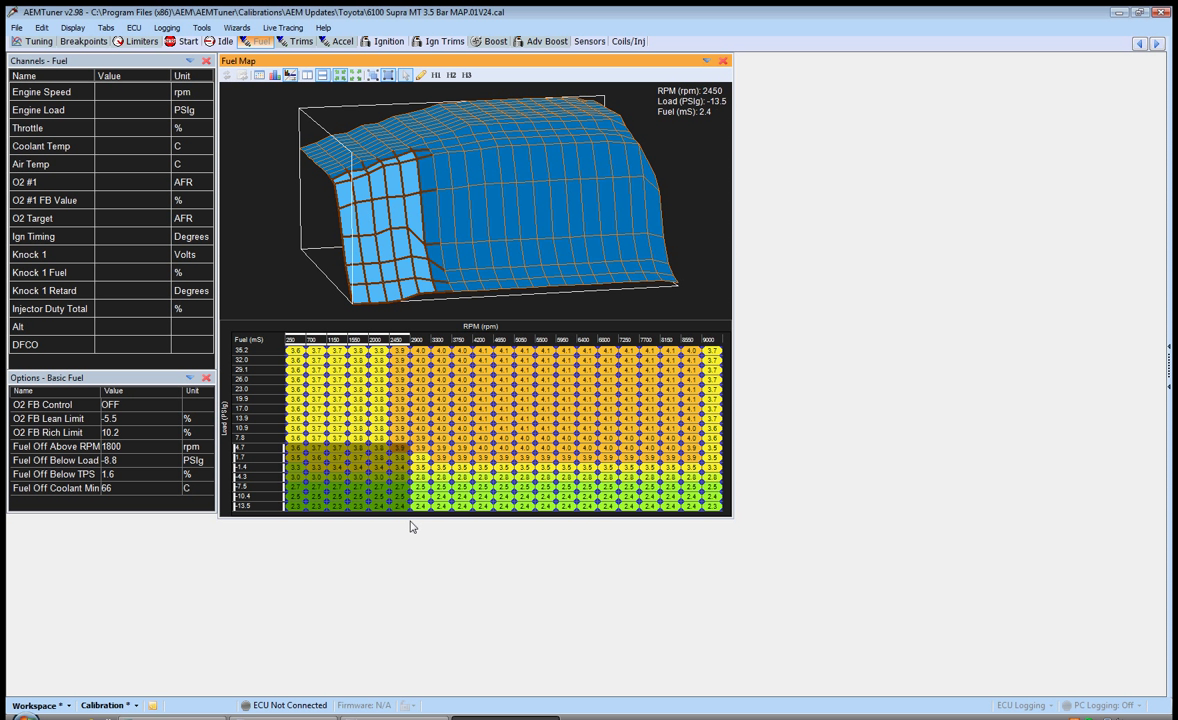
# - In the fuel map's -4.3 PSIg row, select the cells from 250 to 1550 rpm and adjust their fuel values up and down
pyautogui.click(300, 478)
pyautogui.hotkey('shift', 'Right')
pyautogui.hotkey('shift', 'Right')
pyautogui.hotkey('shift', 'Right')
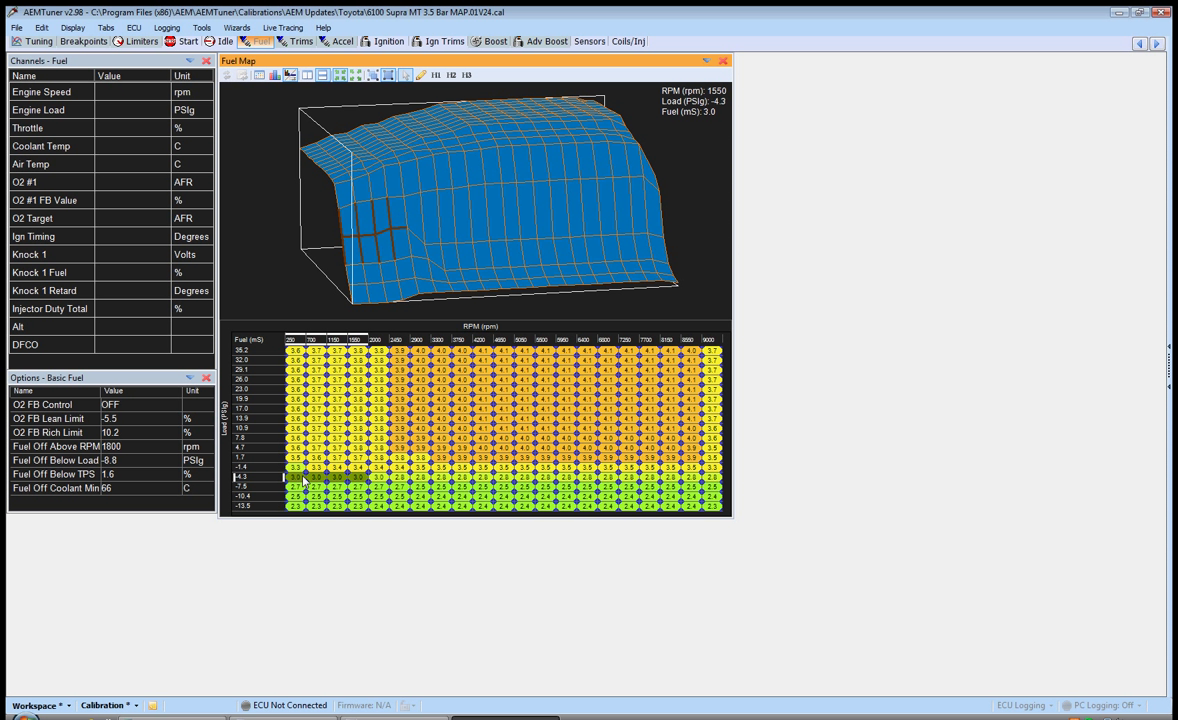
pyautogui.press('+')
pyautogui.press('-')
# - Examine the fuel map's cells from 250 to 2000 rpm below -4.3 PSIg, plus the idle and start settings
pyautogui.click(380, 487)
pyautogui.moveTo(383, 490); pyautogui.dragTo(295, 505)
pyautogui.click(337, 496)
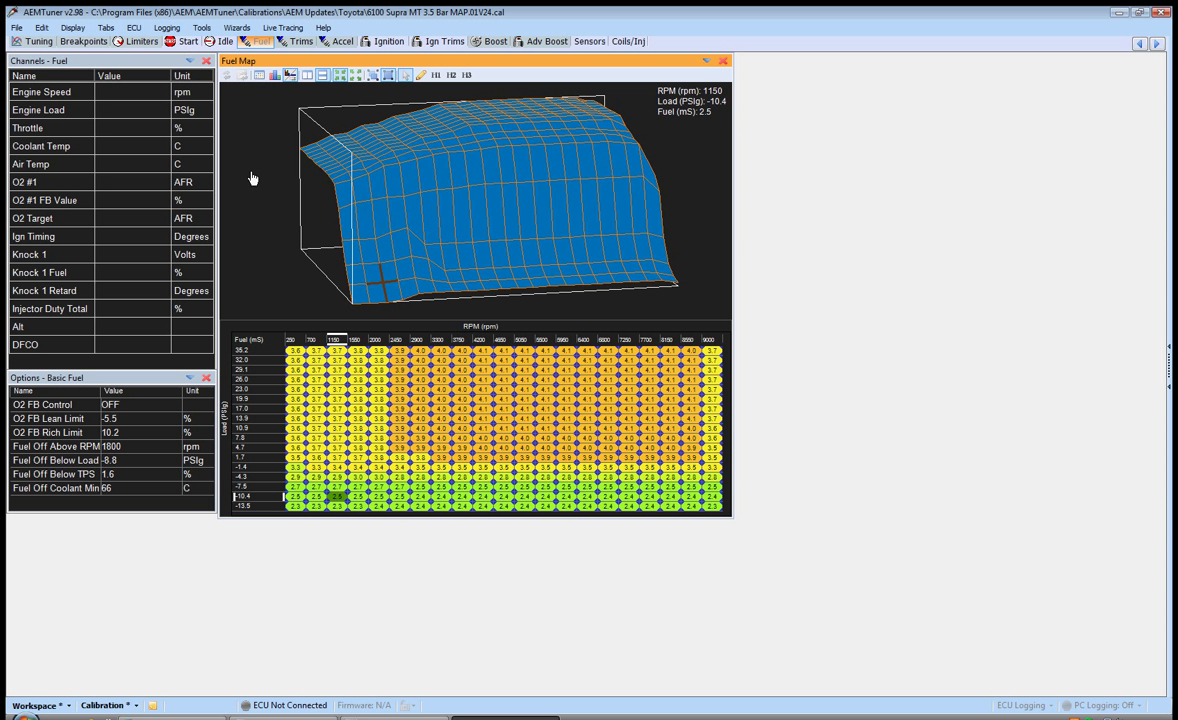
pyautogui.click(216, 42)
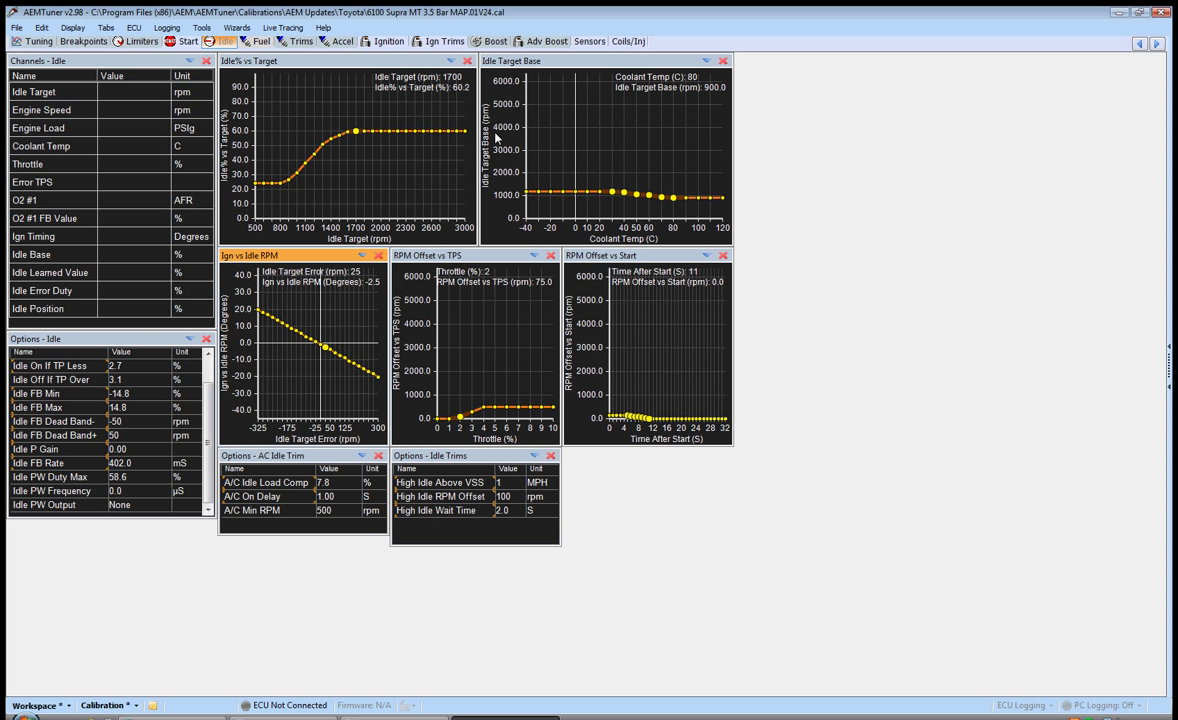
pyautogui.click(186, 42)
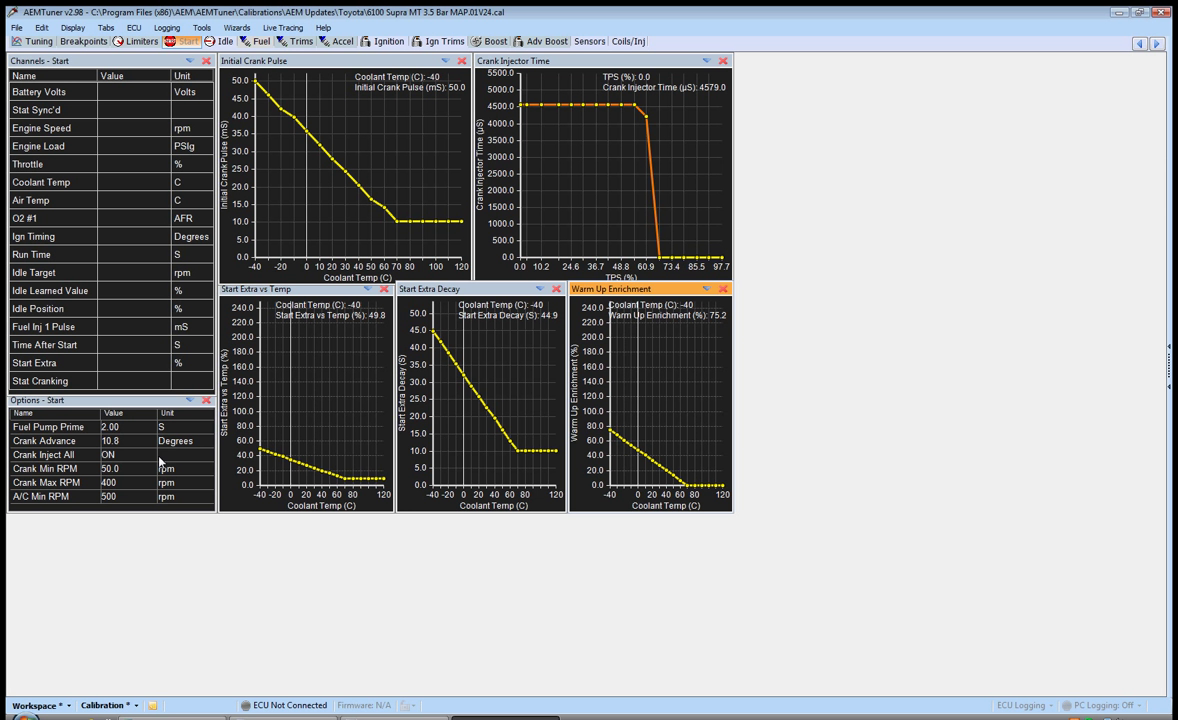
# - In the fuel map's -4.3 PSIg row, raise the cells from 3300 to 8550 rpm to 3.1 mS and the 9000 rpm cell to 3.0 mS
pyautogui.click(261, 41)
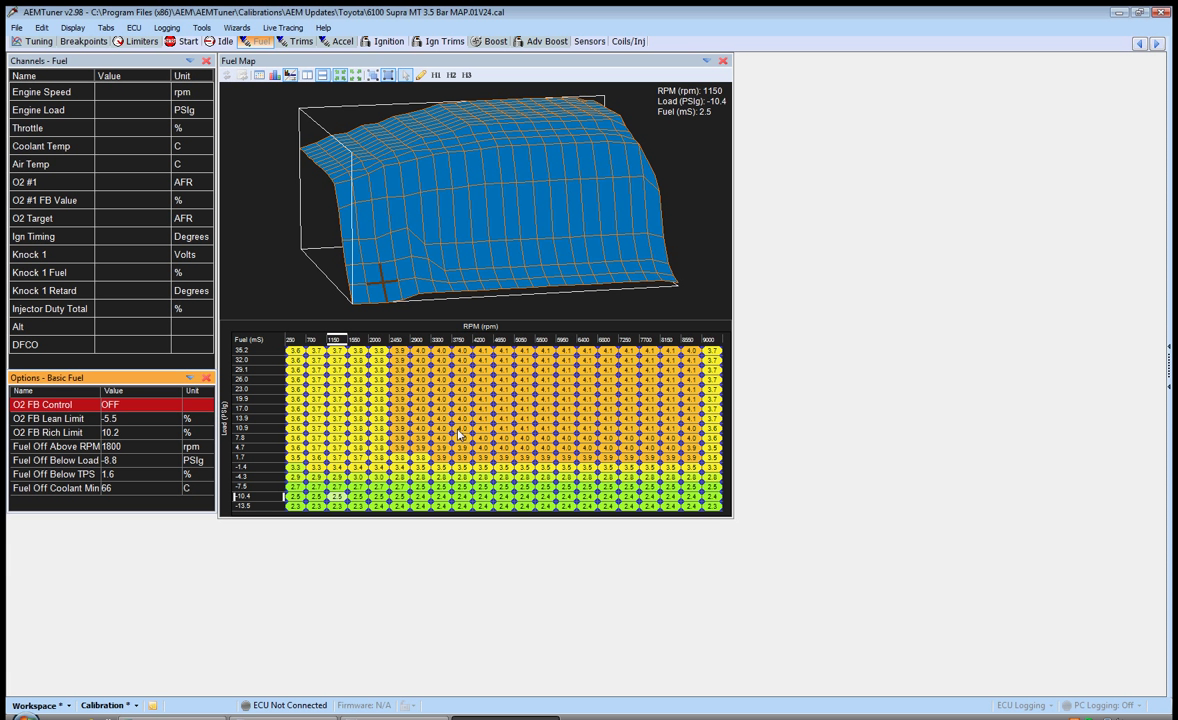
pyautogui.click(441, 447)
pyautogui.press('Left')
pyautogui.press('Down')
pyautogui.press('Down')
pyautogui.press('Down')
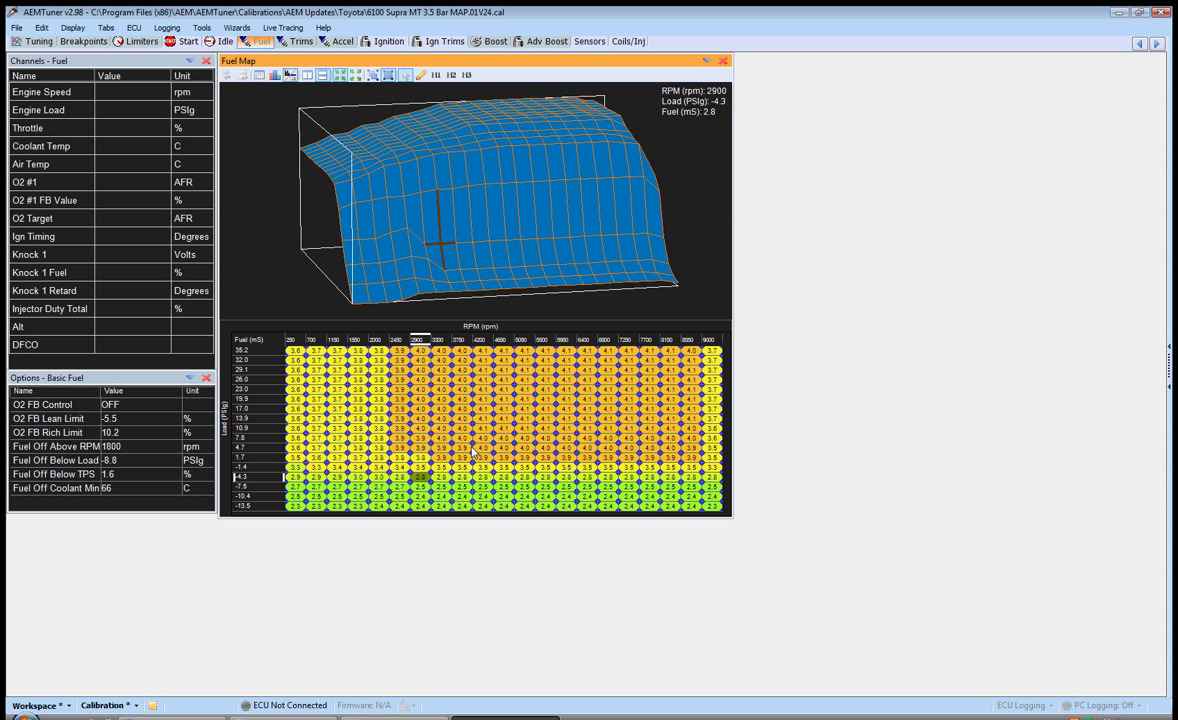
pyautogui.press('Right')
pyautogui.hotkey('shift', 'Right')
pyautogui.hotkey('shift', 'Right')
pyautogui.hotkey('shift', 'Right')
pyautogui.hotkey('shift', 'Right')
pyautogui.hotkey('shift', 'Right')
pyautogui.hotkey('shift', 'Right')
pyautogui.hotkey('shift', 'Right')
pyautogui.hotkey('shift', 'Right')
pyautogui.hotkey('shift', 'Right')
pyautogui.hotkey('shift', 'Right')
pyautogui.hotkey('shift', 'Right')
pyautogui.hotkey('shift', 'Right')
pyautogui.hotkey('shift', 'Right')
pyautogui.press('+')
pyautogui.press('+')
pyautogui.press('+')
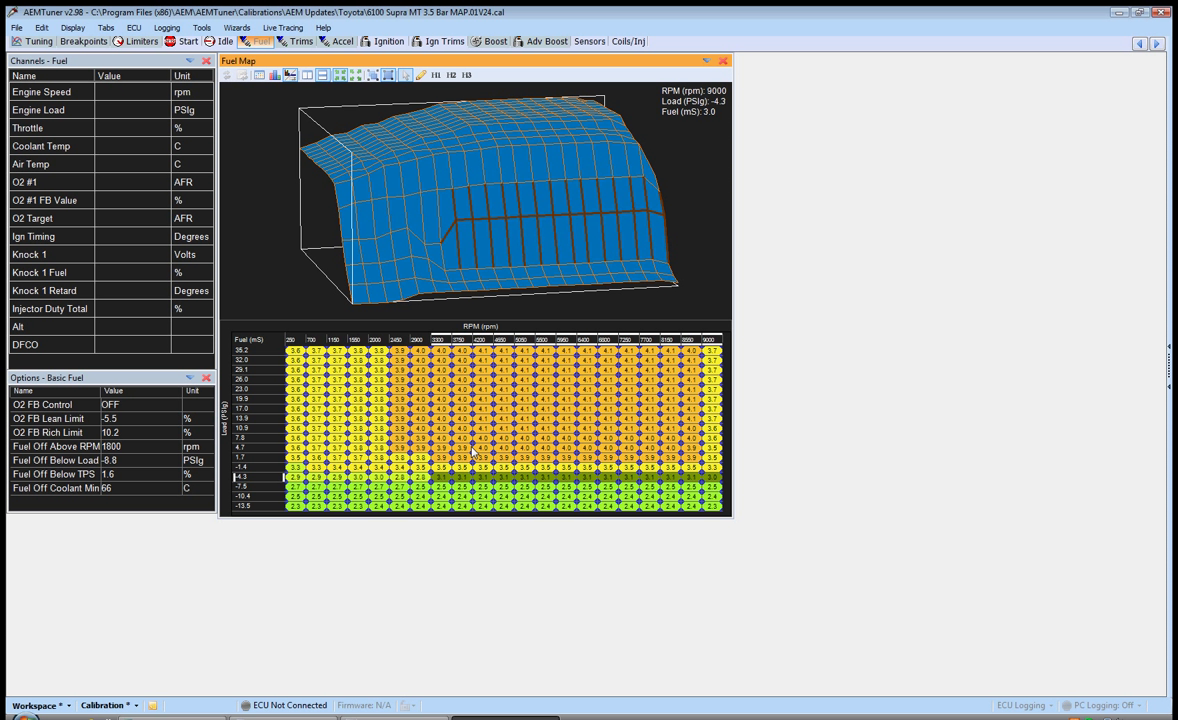
pyautogui.press('-')
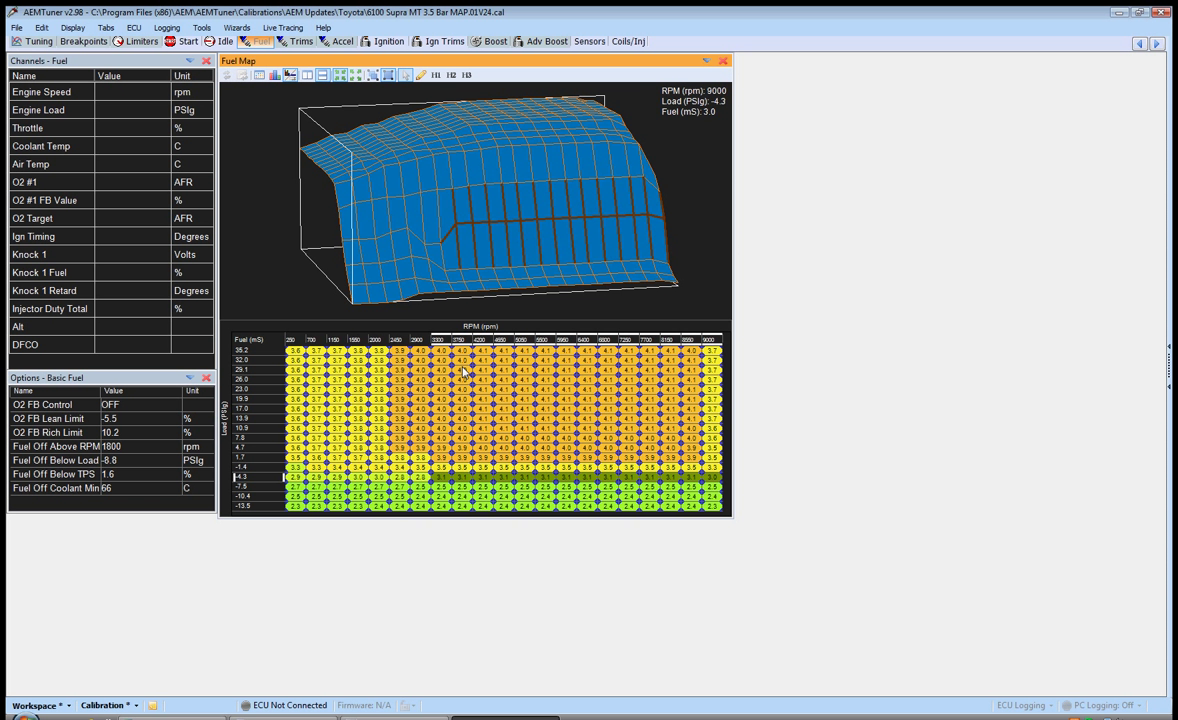
# - Examine the fuel map's -4.3 PSIg row and 3300 rpm column, and inspect the 3D fuel surface from different angles
pyautogui.keyDown('shift'); pyautogui.click(294, 477); pyautogui.keyUp('shift')
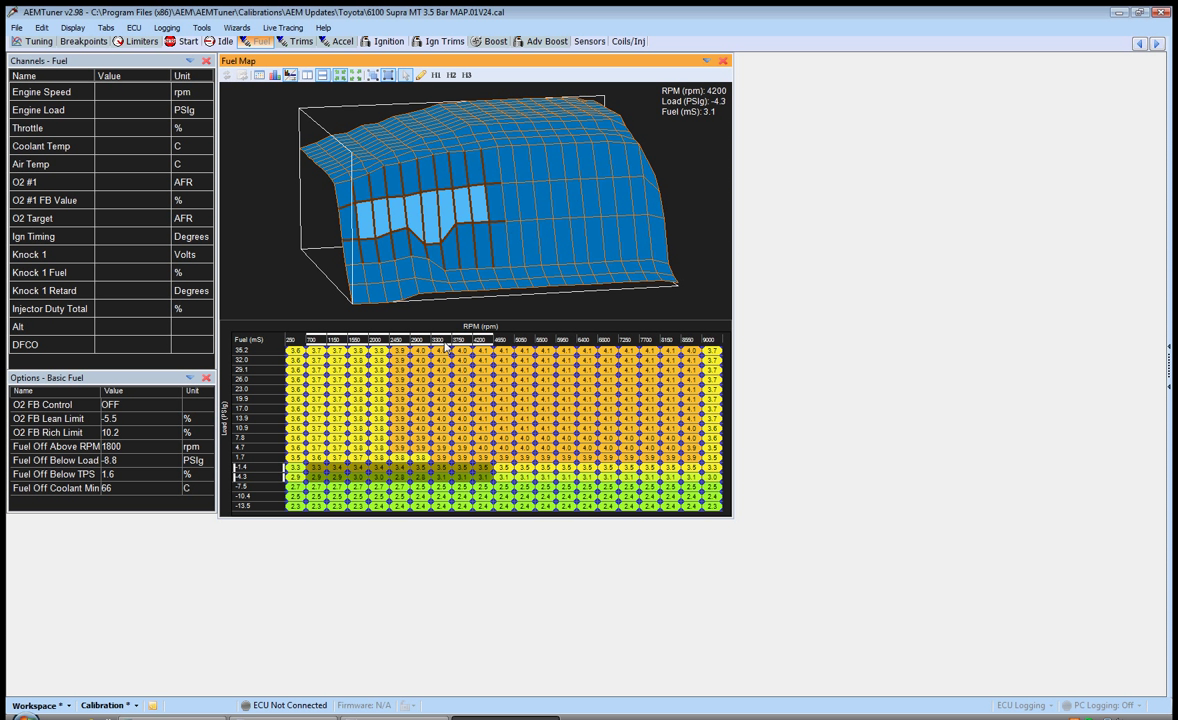
pyautogui.click(446, 470)
pyautogui.moveTo(441, 350); pyautogui.dragTo(443, 460)
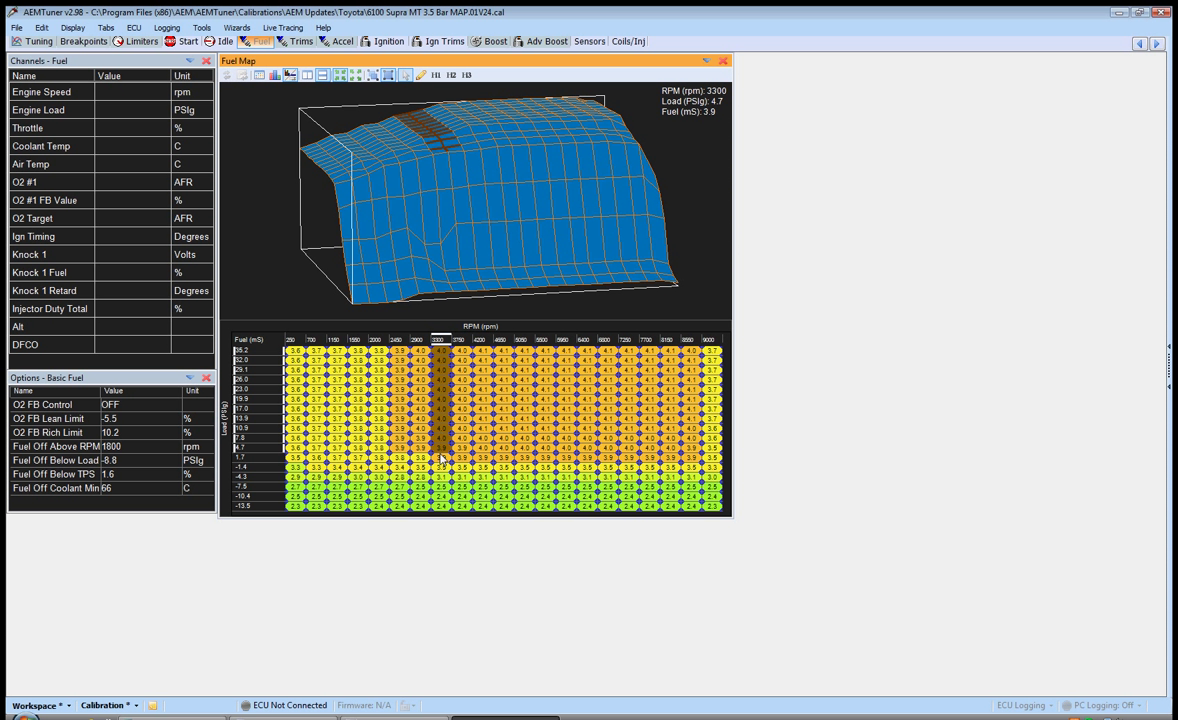
pyautogui.click(443, 457)
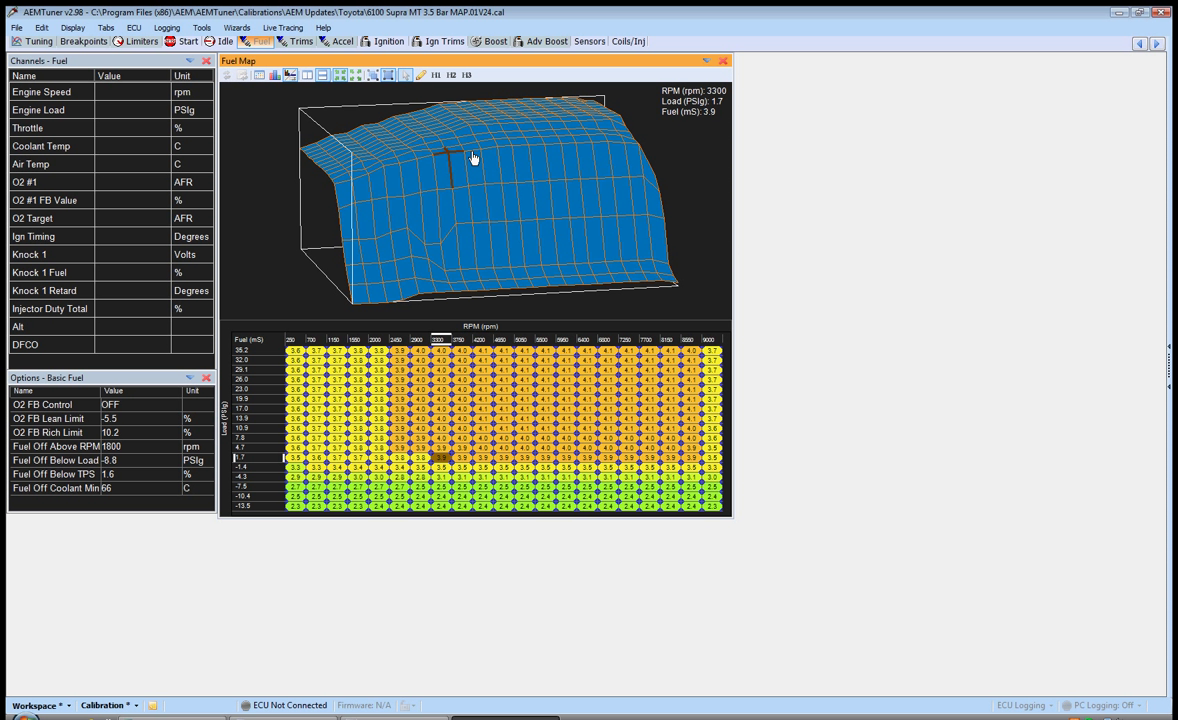
pyautogui.moveTo(507, 166); pyautogui.dragTo(494, 134)
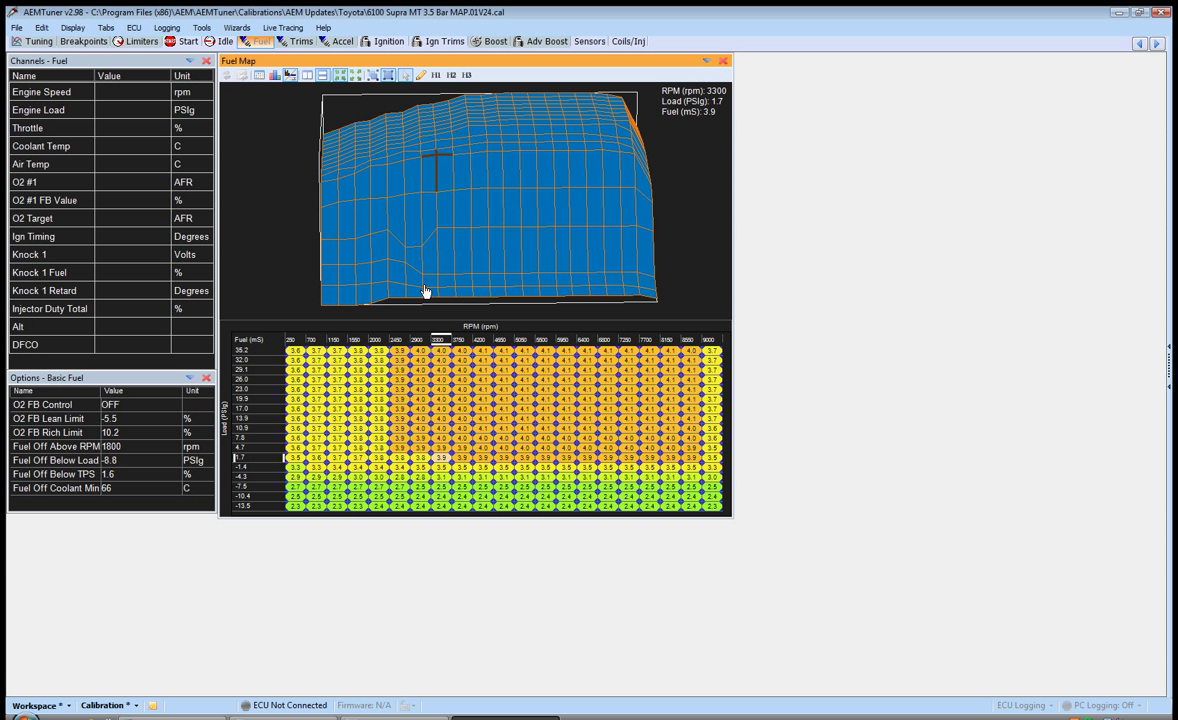
pyautogui.moveTo(450, 232); pyautogui.dragTo(502, 203)
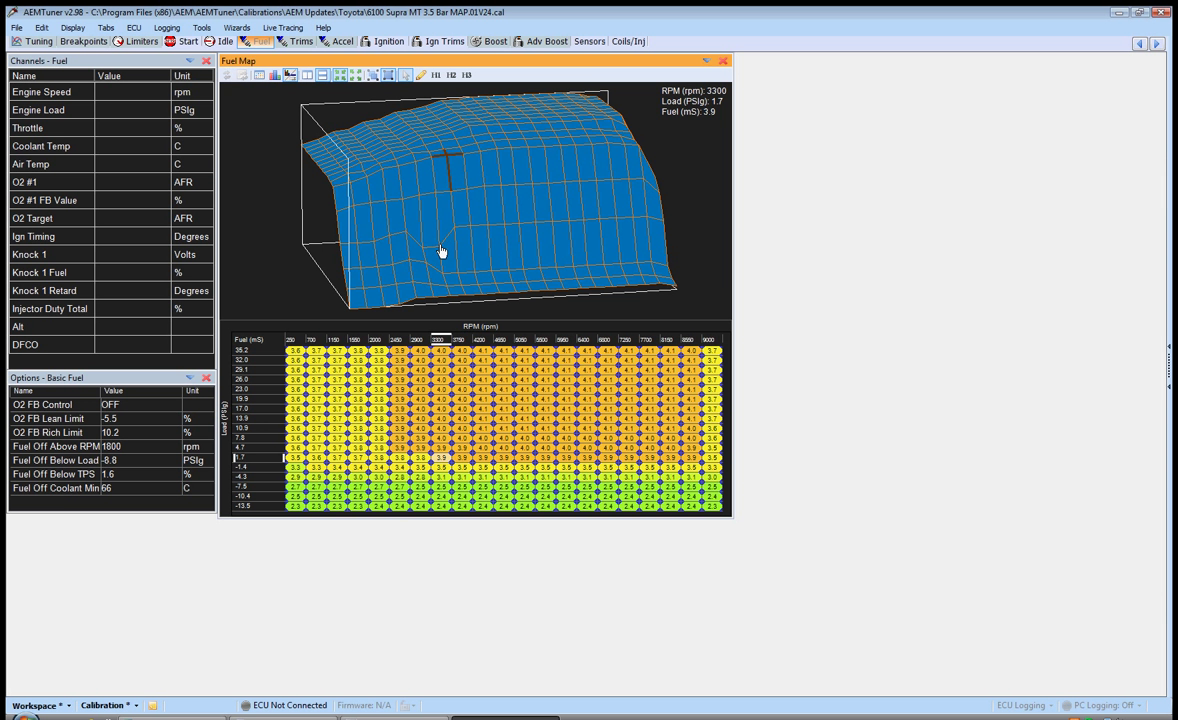
# - Check the start settings and return to the fuel map
pyautogui.click(186, 41)
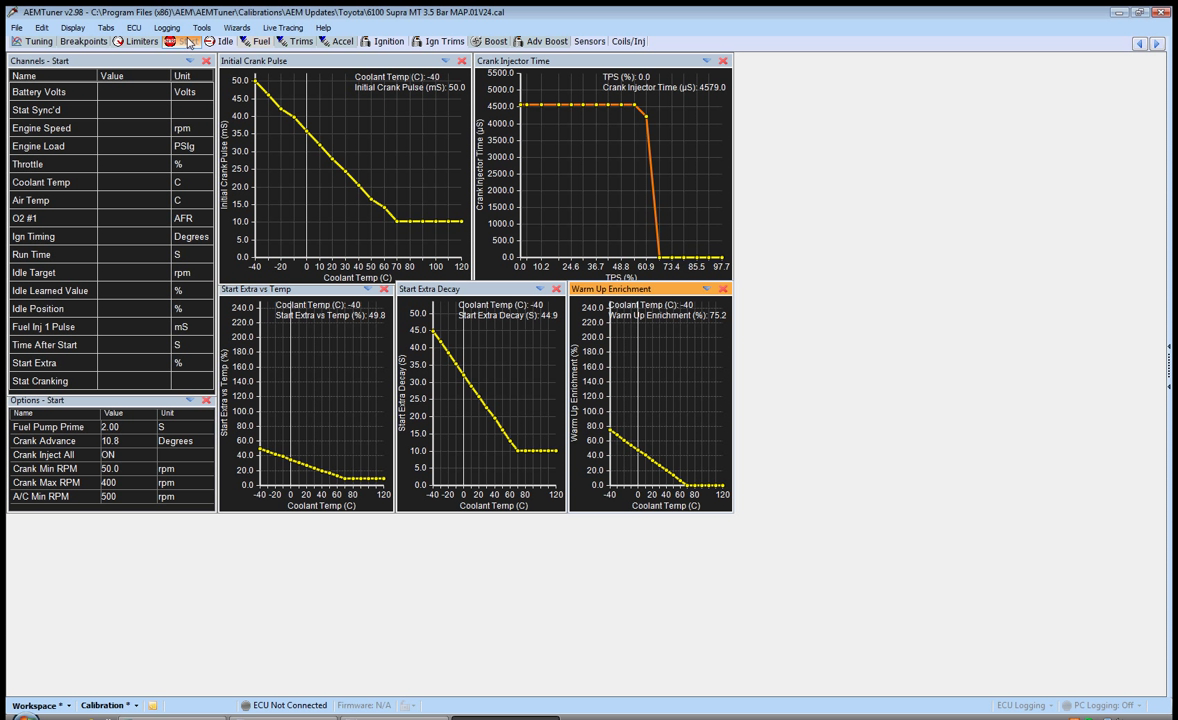
pyautogui.click(278, 41)
pyautogui.click(258, 41)
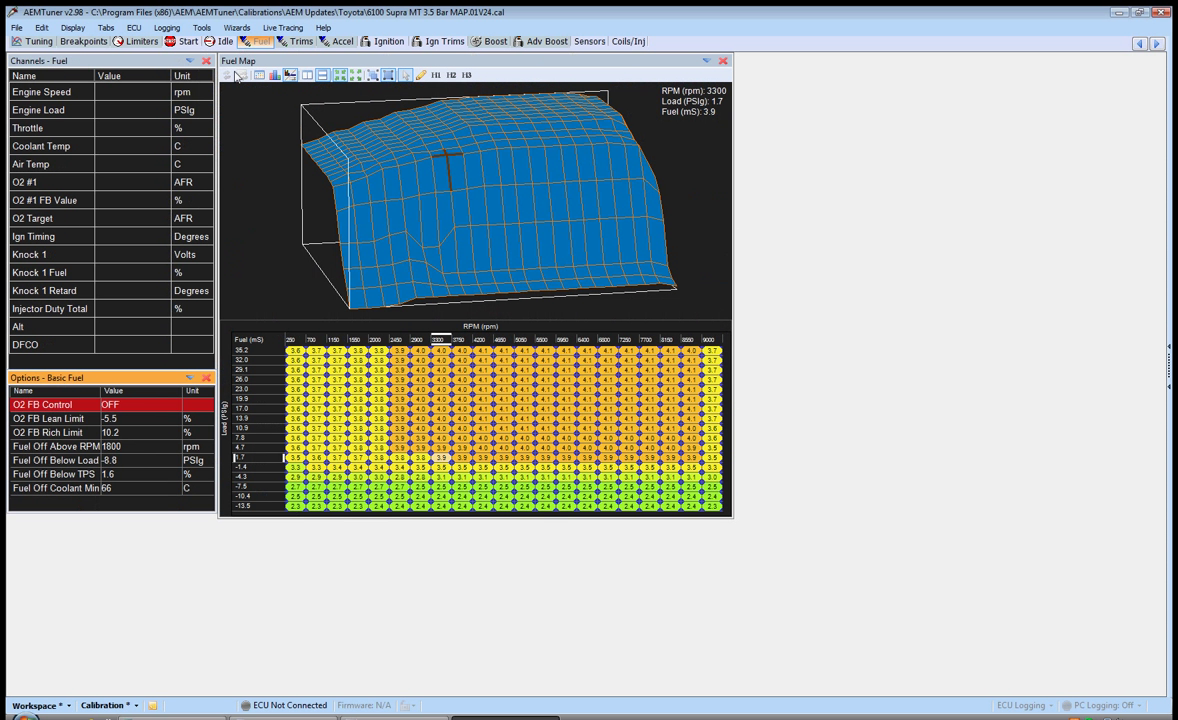